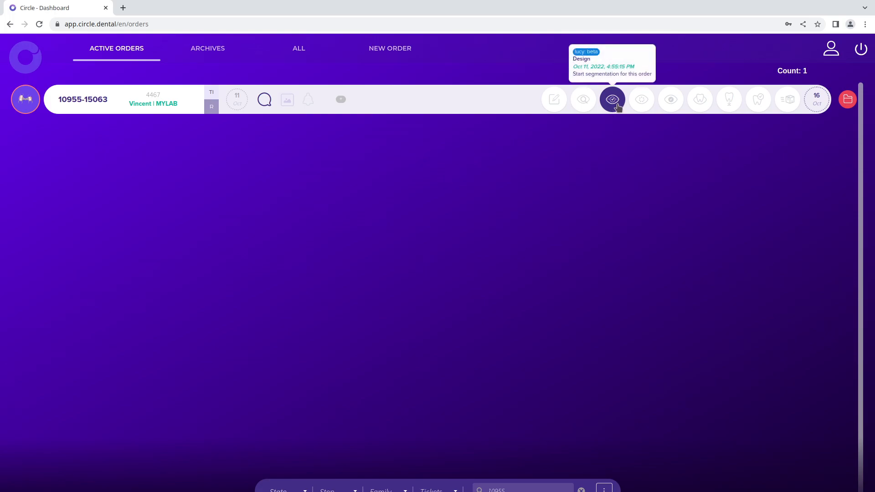
Start segmentation for the listed order, dismiss its instructions and view the dental scans from the front
{"action": "left_click", "coordinate": [612, 100]}
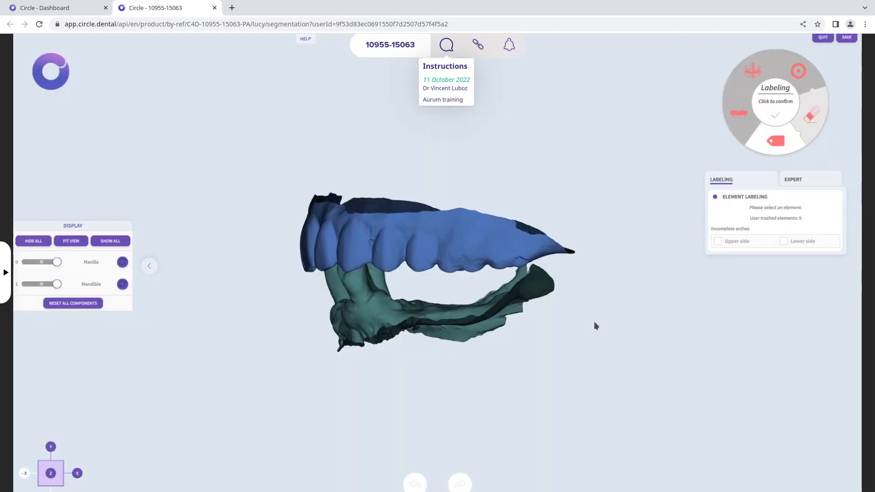
{"action": "left_click", "coordinate": [446, 48]}
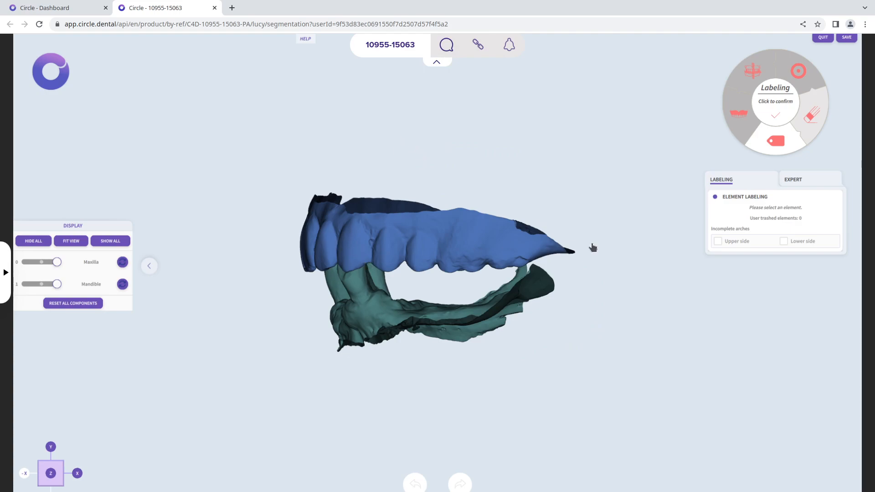
{"action": "left_click_drag", "start_coordinate": [267, 332], "coordinate": [654, 343]}
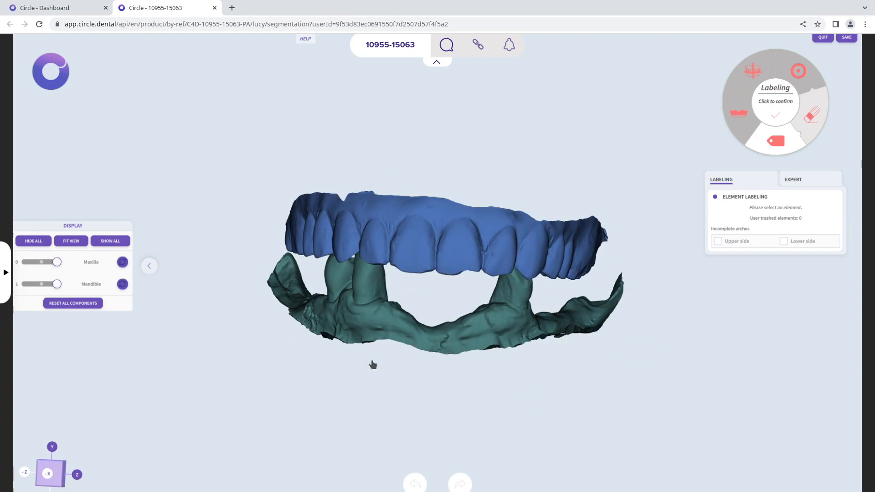
{"action": "left_click_drag", "start_coordinate": [418, 370], "coordinate": [432, 354]}
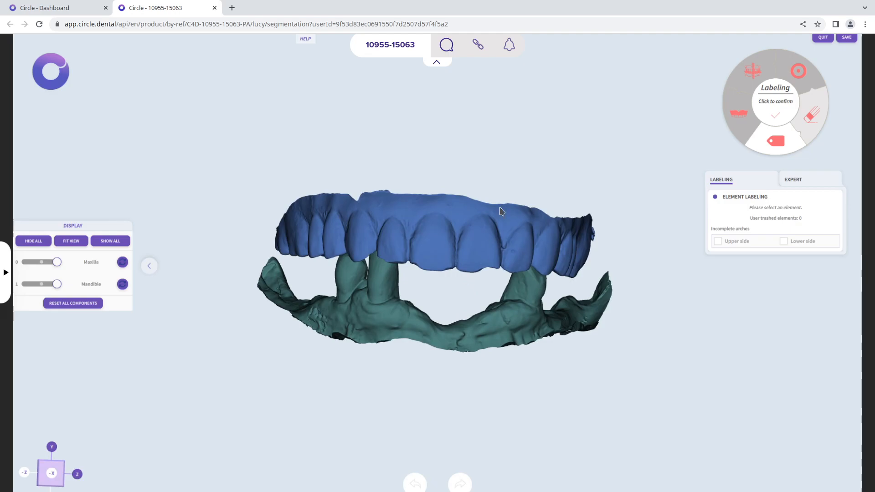
Read the labeling help notes with the order header collapsed, then close the notes and restore the header
{"action": "left_click", "coordinate": [306, 40]}
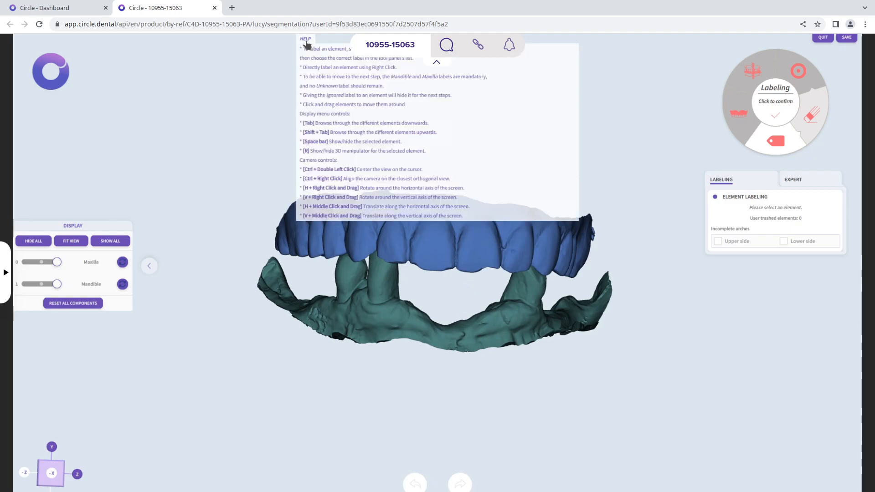
{"action": "left_click", "coordinate": [437, 63]}
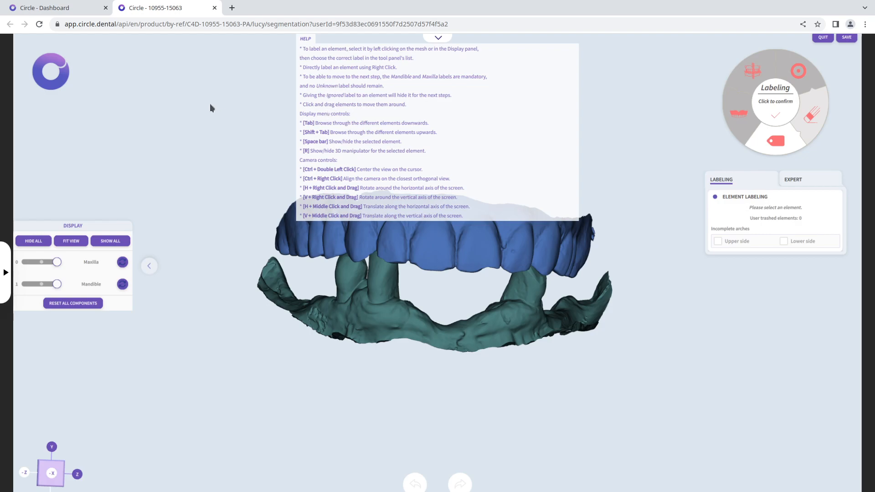
{"action": "left_click", "coordinate": [311, 40]}
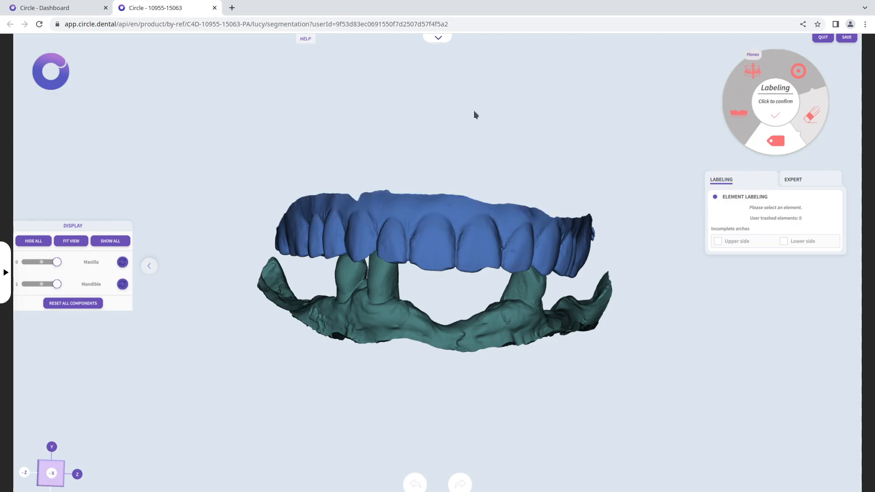
{"action": "left_click", "coordinate": [440, 40]}
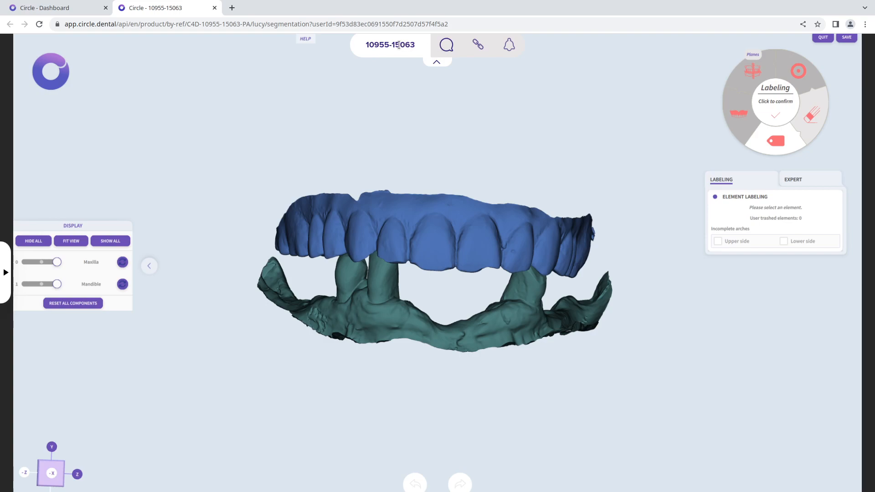
Review the order instructions and the bug report form, closing both without sending a report
{"action": "left_click", "coordinate": [447, 47]}
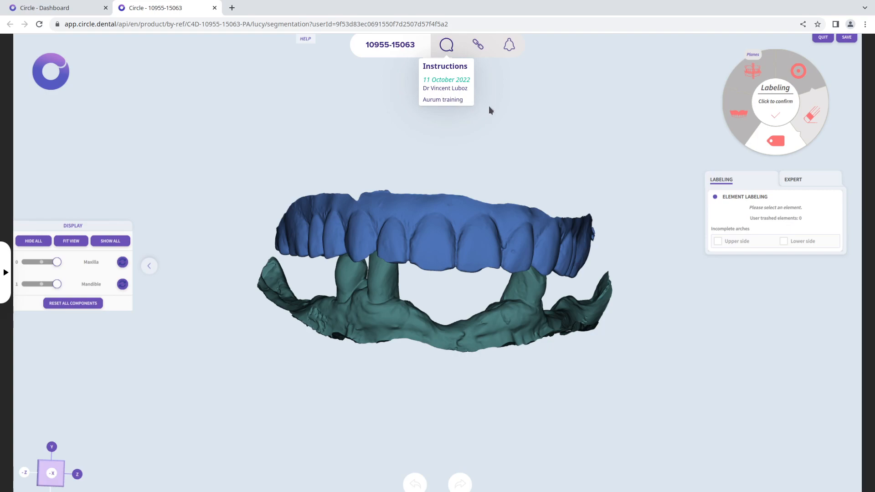
{"action": "left_click", "coordinate": [446, 49]}
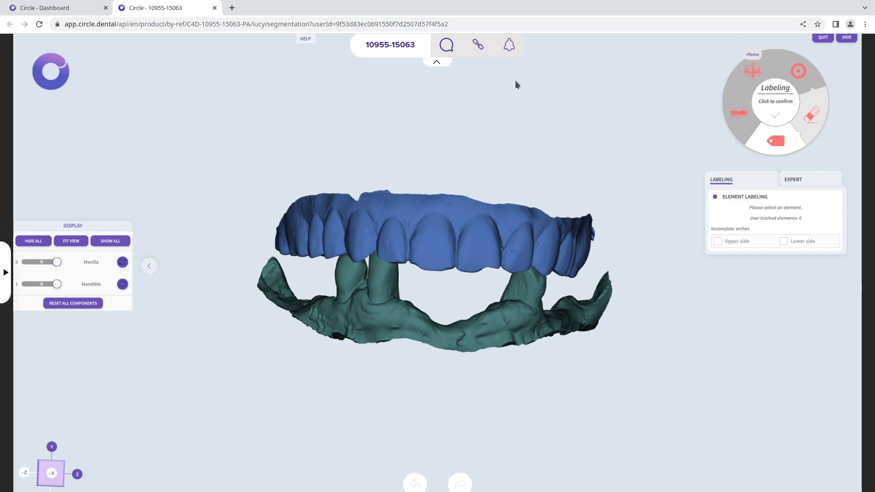
{"action": "left_click", "coordinate": [509, 46]}
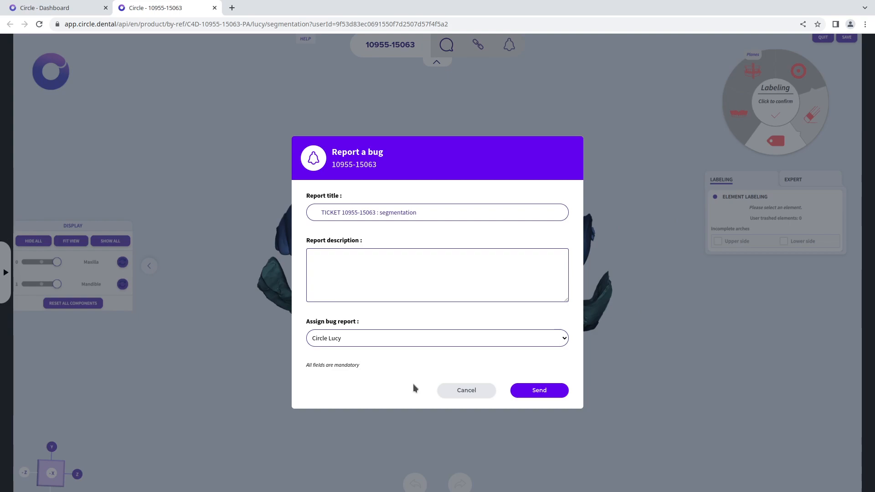
{"action": "left_click", "coordinate": [341, 276]}
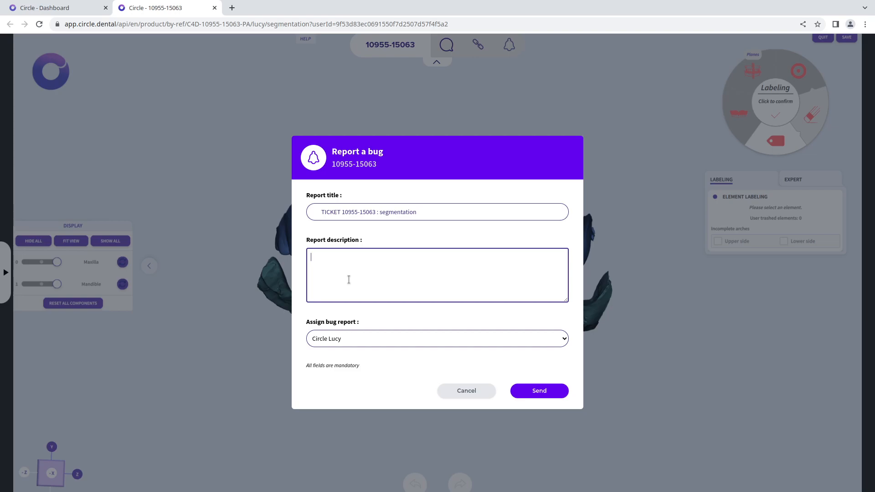
{"action": "left_click", "coordinate": [467, 391]}
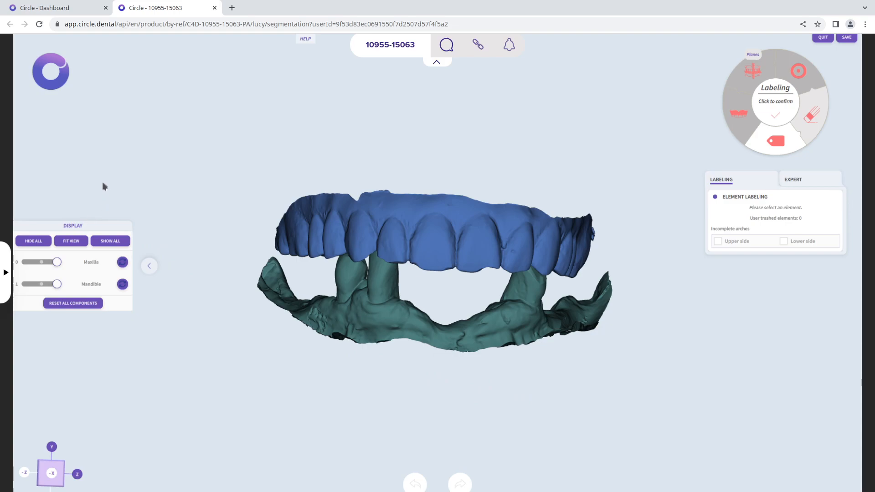
Hide and show all components, then fit the view to the scans after zooming out
{"action": "left_click", "coordinate": [32, 241]}
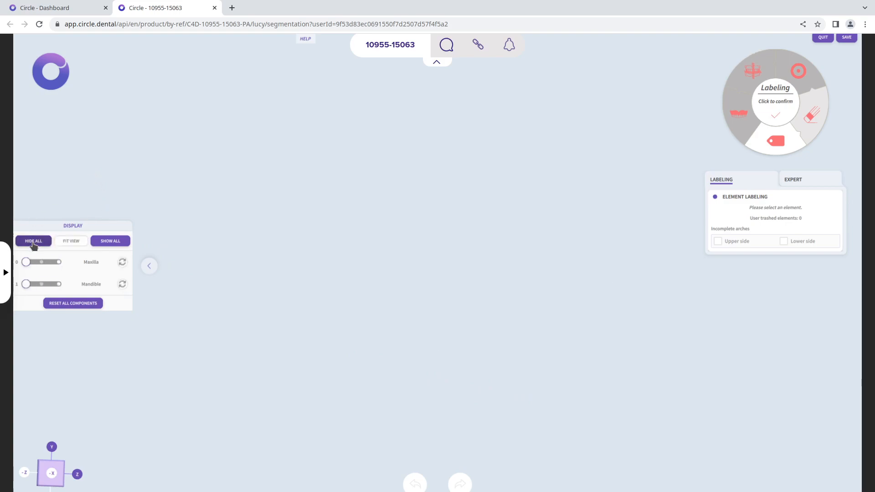
{"action": "left_click", "coordinate": [98, 243]}
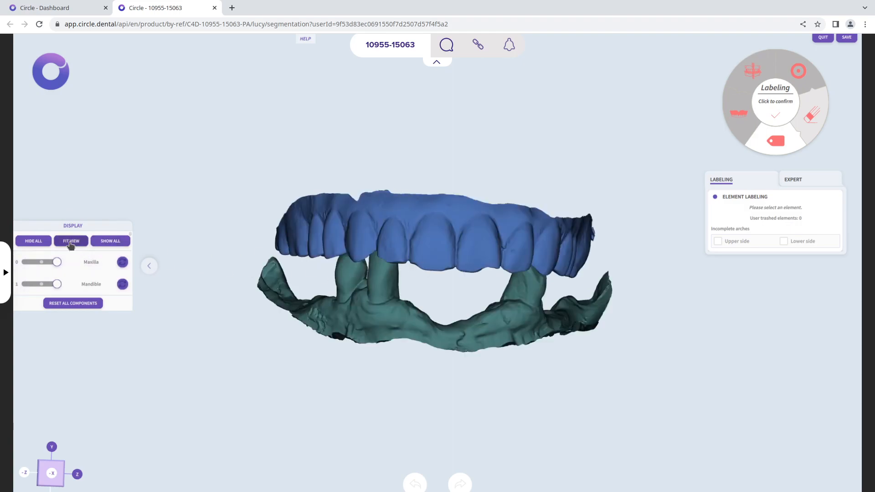
{"action": "scroll", "coordinate": [318, 152], "scroll_direction": "down", "scroll_amount": 3}
{"action": "scroll", "coordinate": [318, 153], "scroll_direction": "down", "scroll_amount": 3}
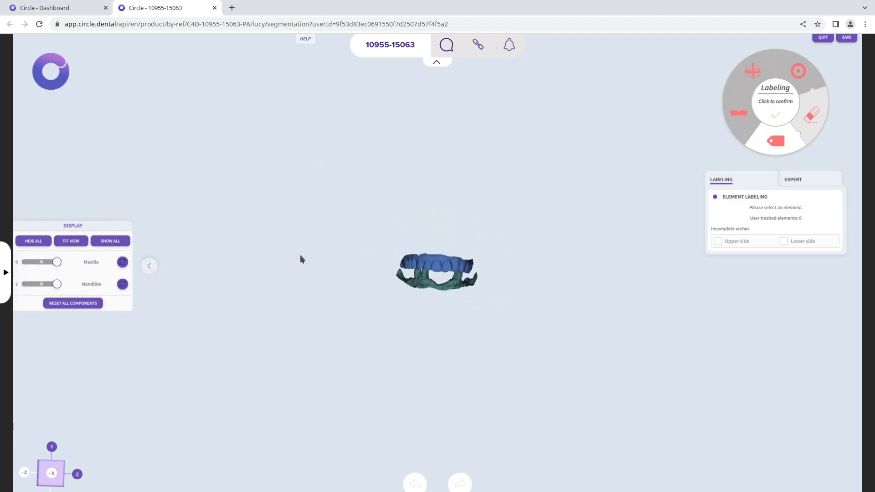
{"action": "left_click", "coordinate": [71, 241]}
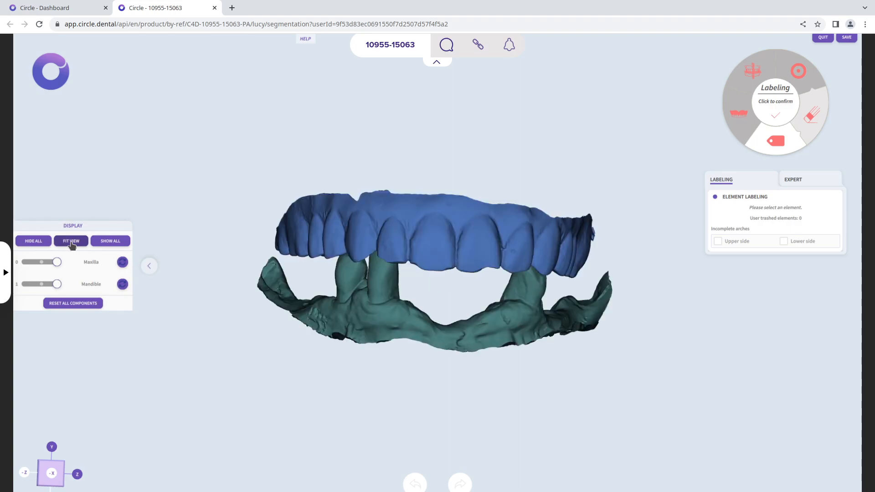
Switch the maxilla's display to hidden, then transparent, and back to fully opaque
{"action": "left_click_drag", "start_coordinate": [493, 338], "coordinate": [349, 198]}
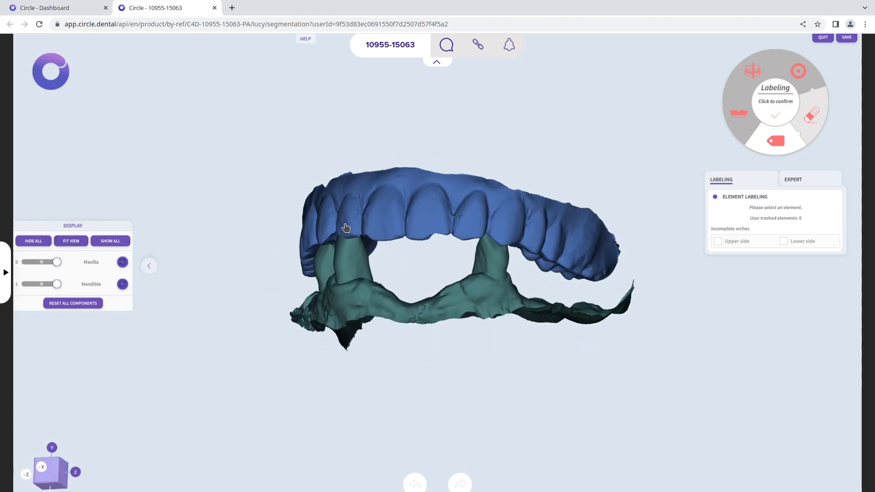
{"action": "left_click", "coordinate": [24, 263]}
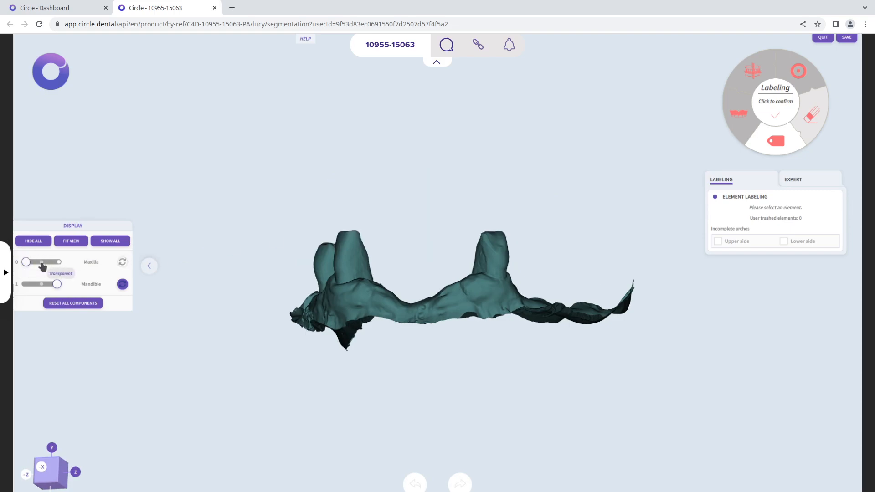
{"action": "left_click", "coordinate": [41, 263]}
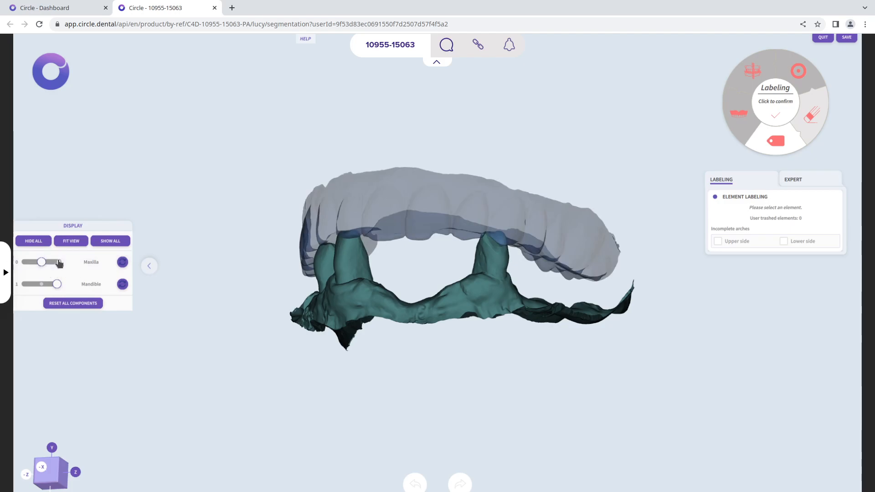
{"action": "left_click", "coordinate": [57, 262]}
{"action": "left_click_drag", "start_coordinate": [312, 248], "coordinate": [282, 264]}
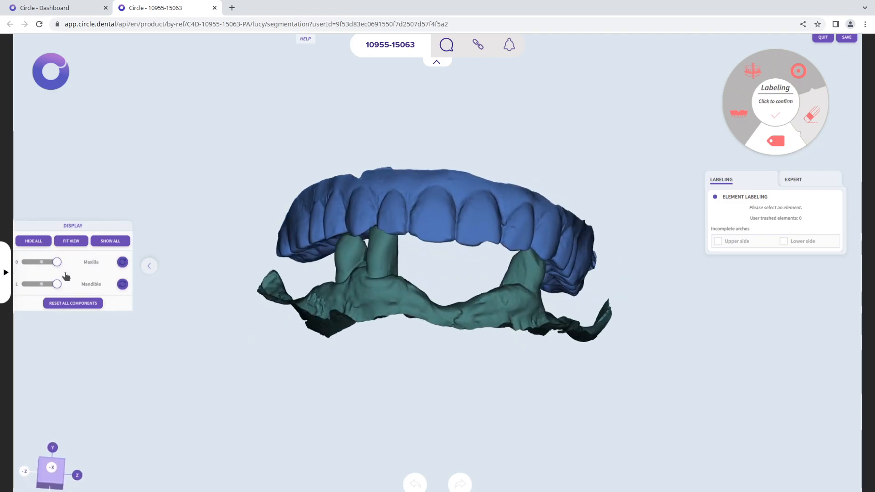
Display the maxilla's 3D manipulator, hide the mandible, and move and rotate the maxilla freehand
{"action": "left_click", "coordinate": [123, 263]}
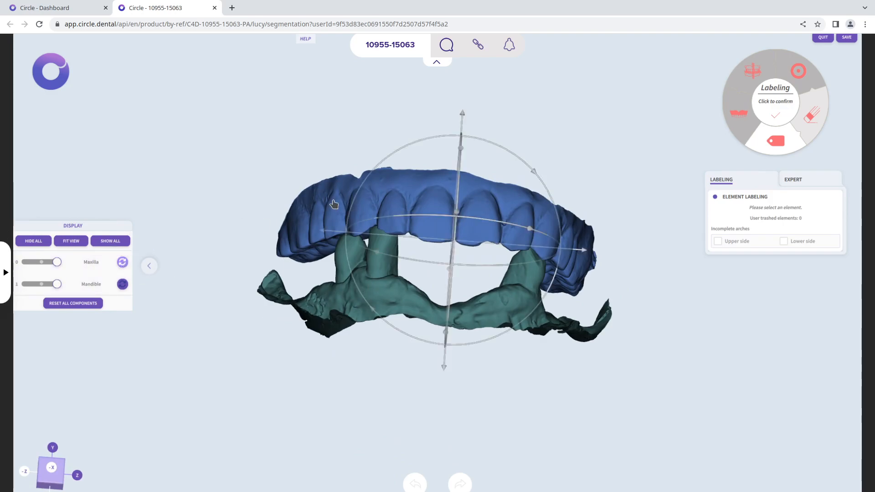
{"action": "left_click", "coordinate": [326, 238]}
{"action": "left_click_drag", "start_coordinate": [326, 238], "coordinate": [441, 416]}
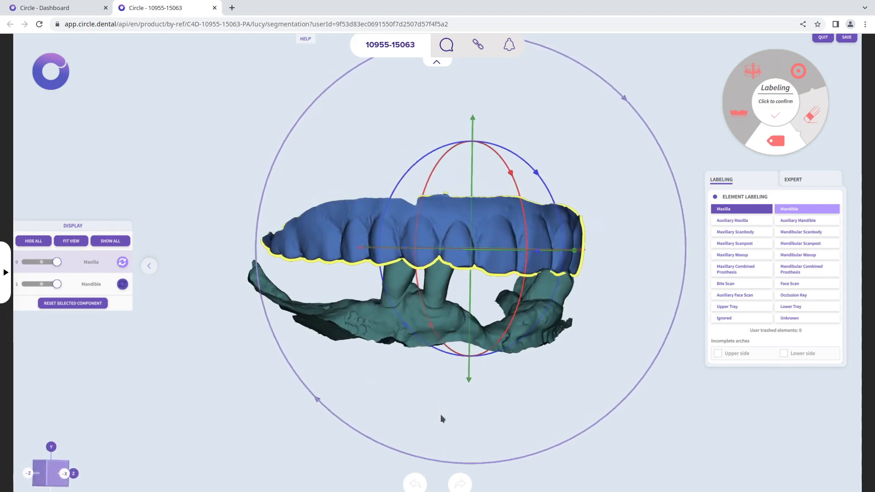
{"action": "left_click", "coordinate": [26, 284]}
{"action": "right_click_drag", "start_coordinate": [481, 274], "coordinate": [474, 253]}
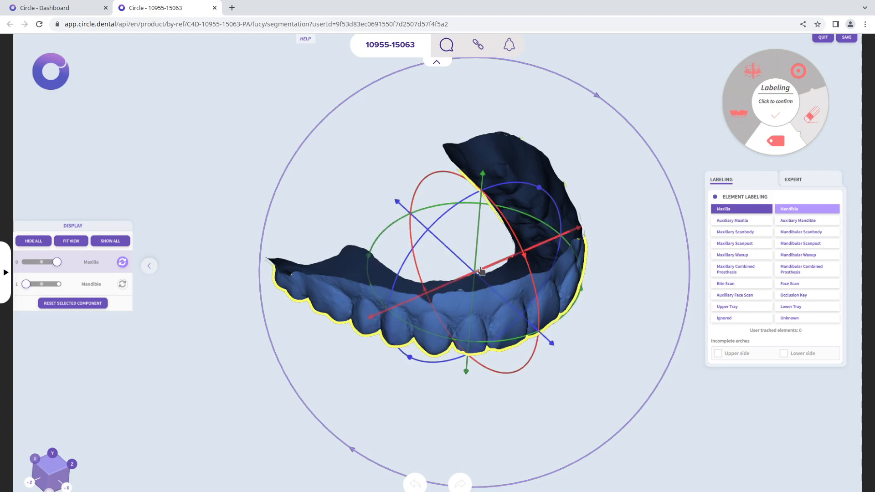
{"action": "left_click_drag", "start_coordinate": [453, 266], "coordinate": [396, 281]}
{"action": "left_click_drag", "start_coordinate": [464, 225], "coordinate": [463, 174]}
{"action": "left_click_drag", "start_coordinate": [591, 334], "coordinate": [375, 389]}
{"action": "left_click", "coordinate": [375, 392]}
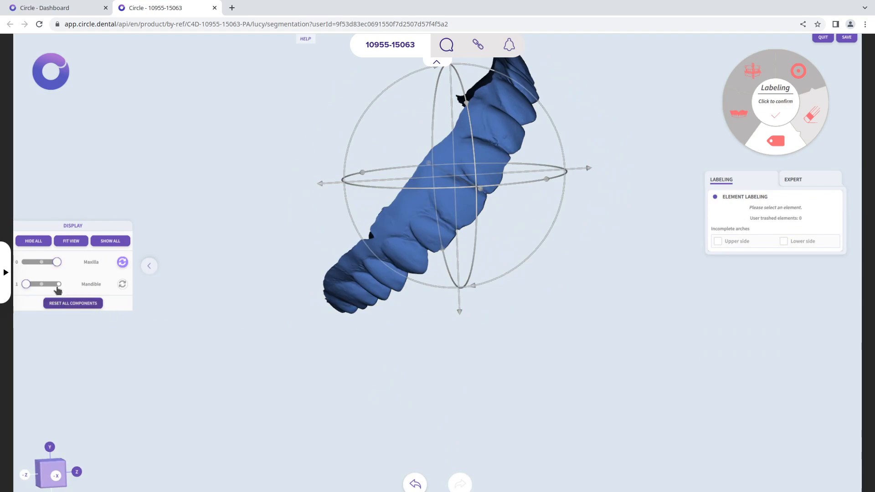
Hide the 3D manipulator, reset the maxilla to its initial position and orientation, and show the mandible again
{"action": "left_click", "coordinate": [122, 262]}
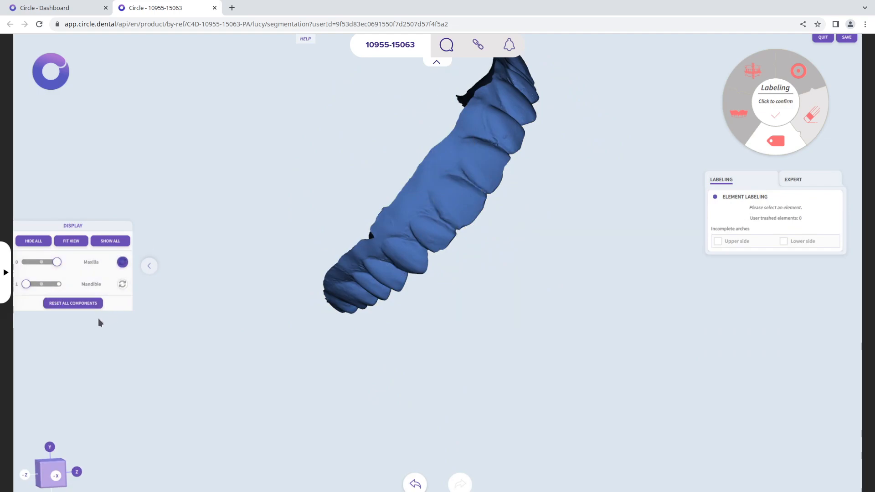
{"action": "left_click", "coordinate": [431, 248]}
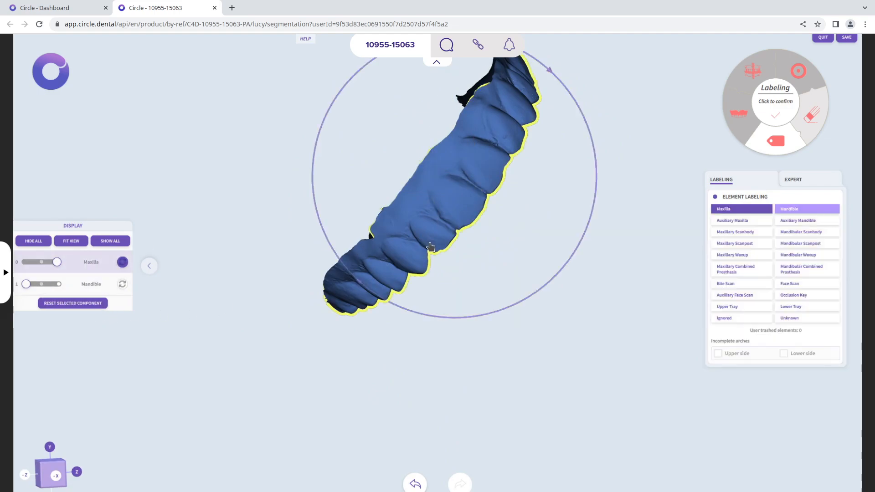
{"action": "left_click", "coordinate": [89, 303]}
{"action": "left_click_drag", "start_coordinate": [504, 355], "coordinate": [438, 350]}
{"action": "left_click", "coordinate": [58, 284]}
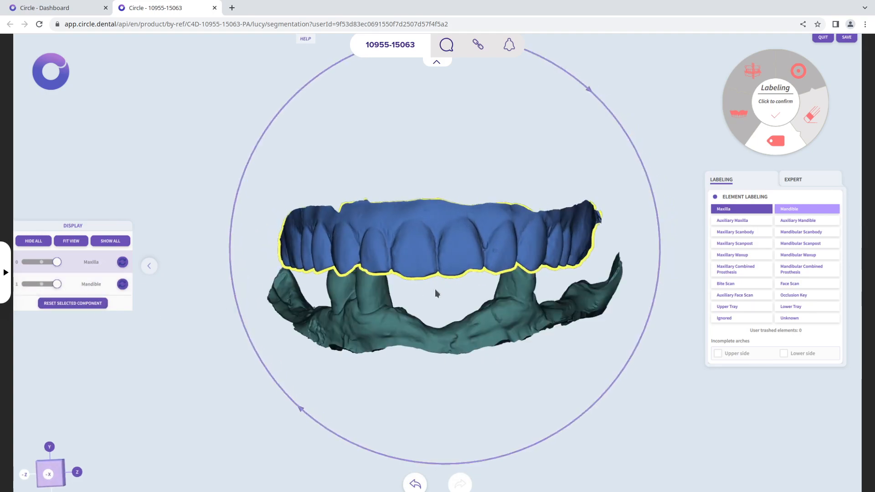
{"action": "left_click_drag", "start_coordinate": [471, 320], "coordinate": [473, 306]}
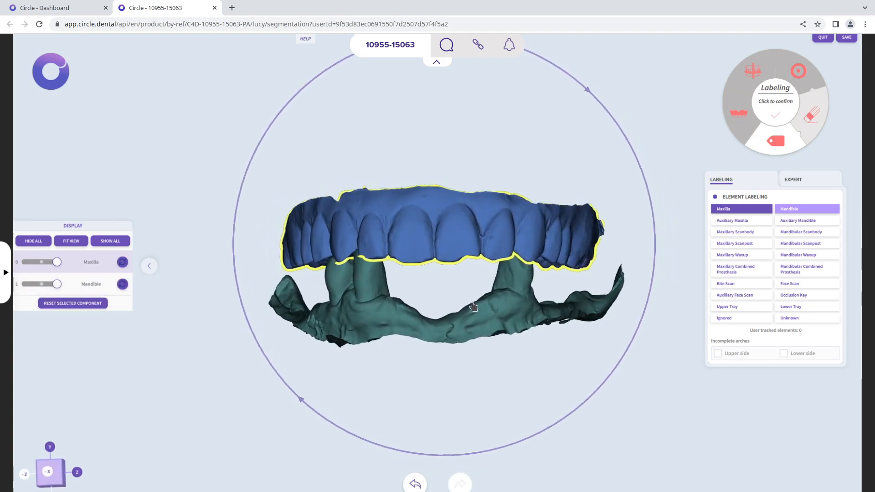
Reposition the maxilla freehand without the 3D manipulator and tilt it using its rotation ring
{"action": "left_click", "coordinate": [432, 393]}
{"action": "left_click", "coordinate": [421, 232]}
{"action": "left_click_drag", "start_coordinate": [421, 232], "coordinate": [472, 221]}
{"action": "left_click_drag", "start_coordinate": [663, 133], "coordinate": [520, 86]}
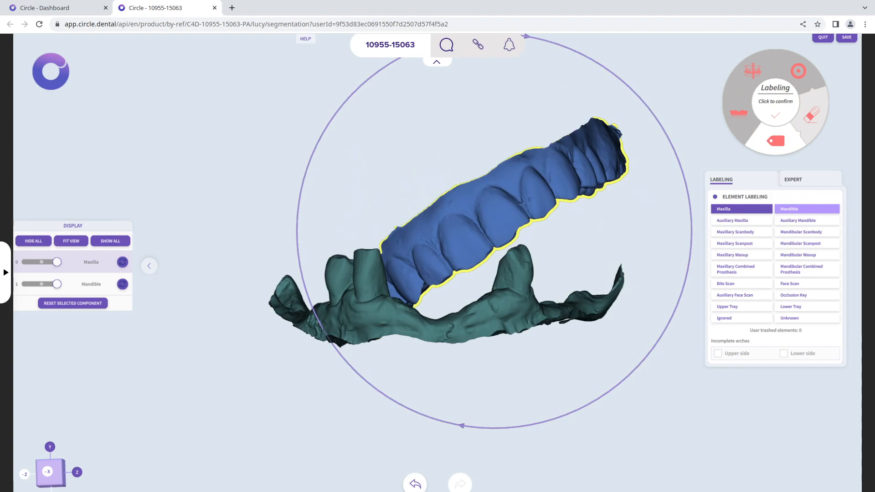
Undo the maxilla's rotation, redo it, then undo both the rotation and the freehand move
{"action": "left_click", "coordinate": [415, 484]}
{"action": "left_click", "coordinate": [460, 484]}
{"action": "left_click", "coordinate": [414, 484]}
{"action": "left_click", "coordinate": [415, 484]}
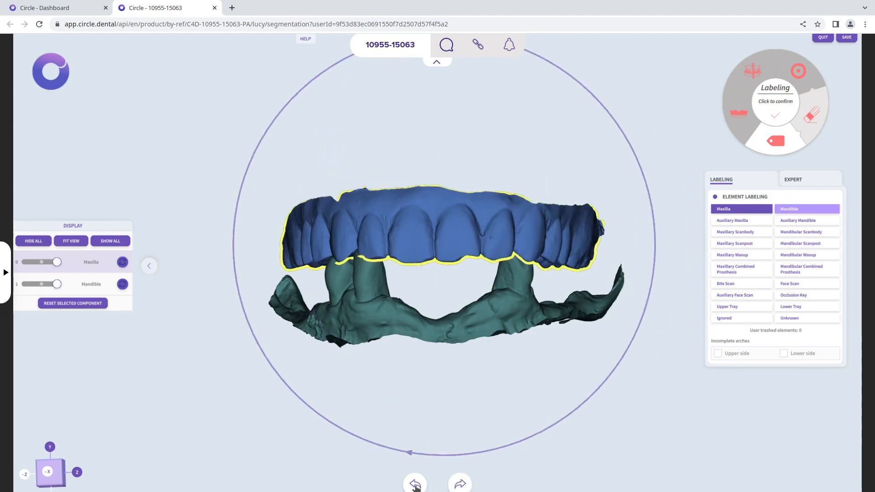
Deselect the maxilla and reset all components to their initial position and orientation
{"action": "left_click", "coordinate": [170, 459]}
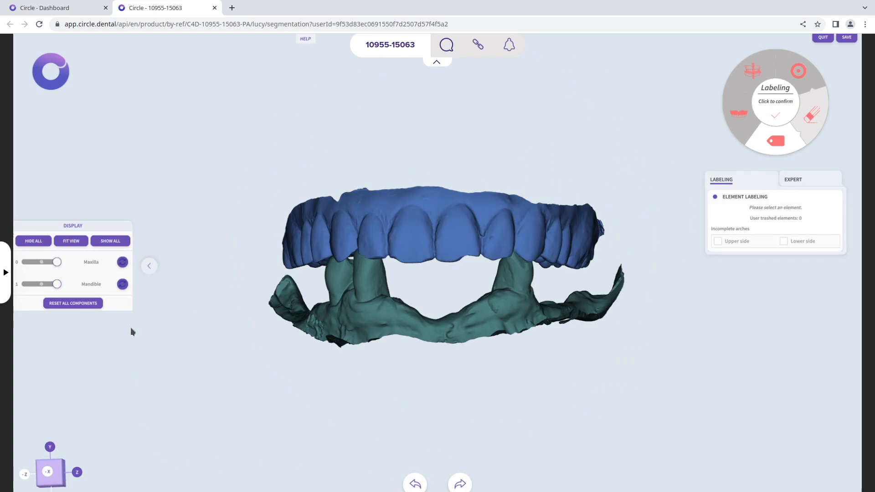
{"action": "left_click", "coordinate": [63, 303]}
{"action": "middle_click_drag", "start_coordinate": [314, 384], "coordinate": [258, 392]}
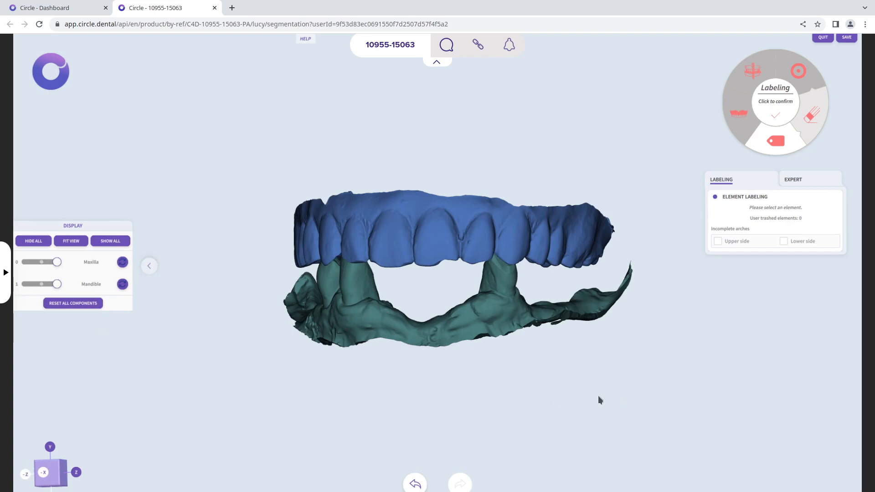
Select the maxilla and the mandible in turn to check their labels, and confirm the labeling stage
{"action": "middle_click_drag", "start_coordinate": [482, 371], "coordinate": [491, 296]}
{"action": "scroll", "coordinate": [483, 289], "scroll_direction": "up", "scroll_amount": 3}
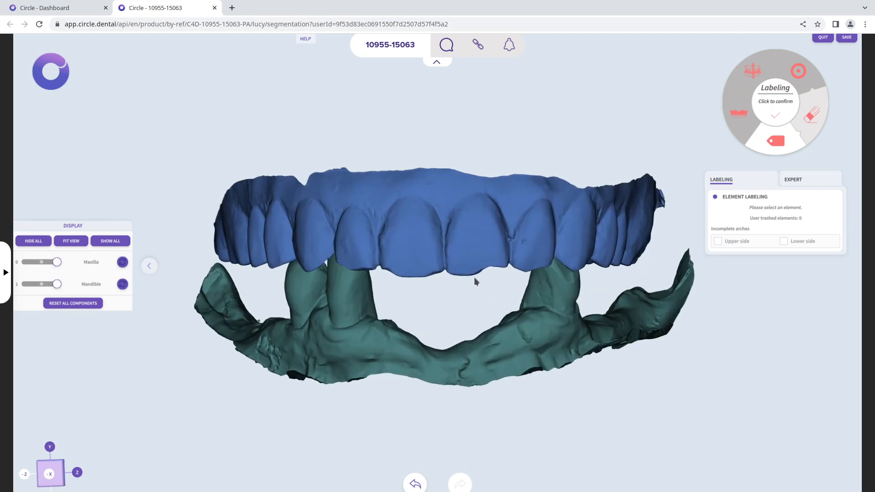
{"action": "left_click", "coordinate": [94, 268]}
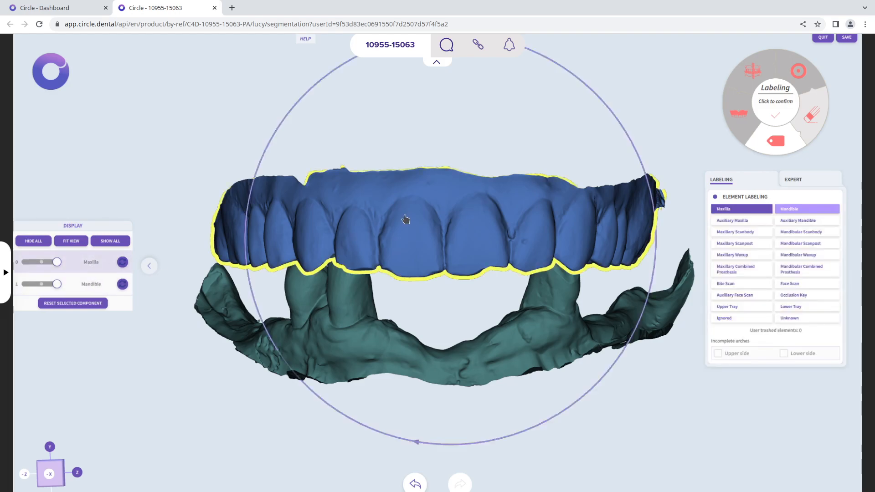
{"action": "left_click", "coordinate": [370, 340]}
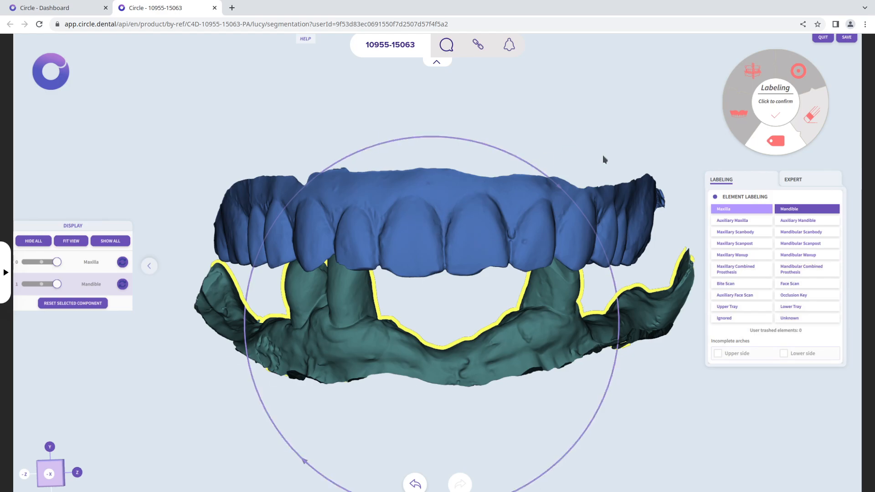
{"action": "left_click", "coordinate": [774, 98]}
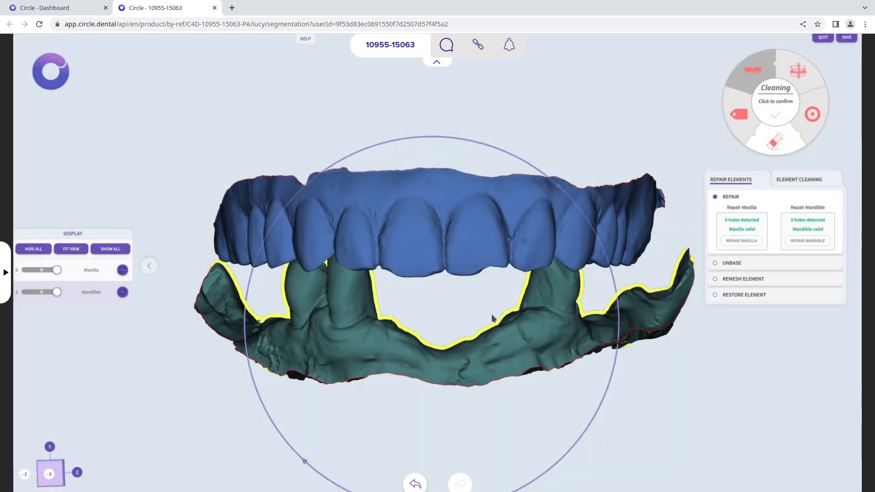
Review the repair status of both arches, open the element cleaning tools and hide the maxilla
{"action": "left_click_drag", "start_coordinate": [491, 313], "coordinate": [486, 263]}
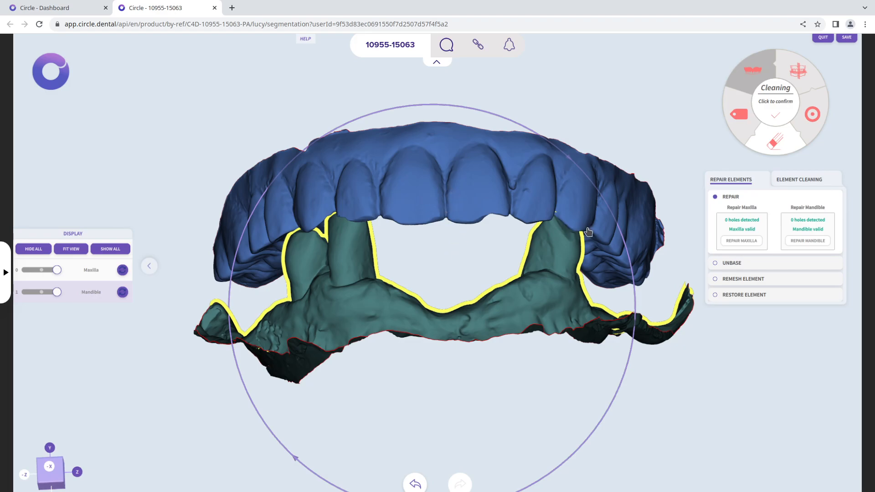
{"action": "scroll", "coordinate": [565, 227], "scroll_direction": "up", "scroll_amount": 2}
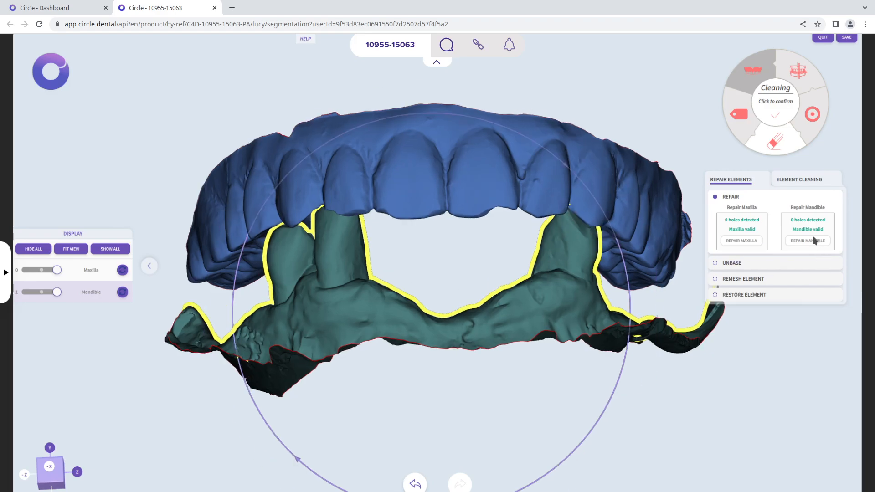
{"action": "left_click_drag", "start_coordinate": [640, 242], "coordinate": [552, 268]}
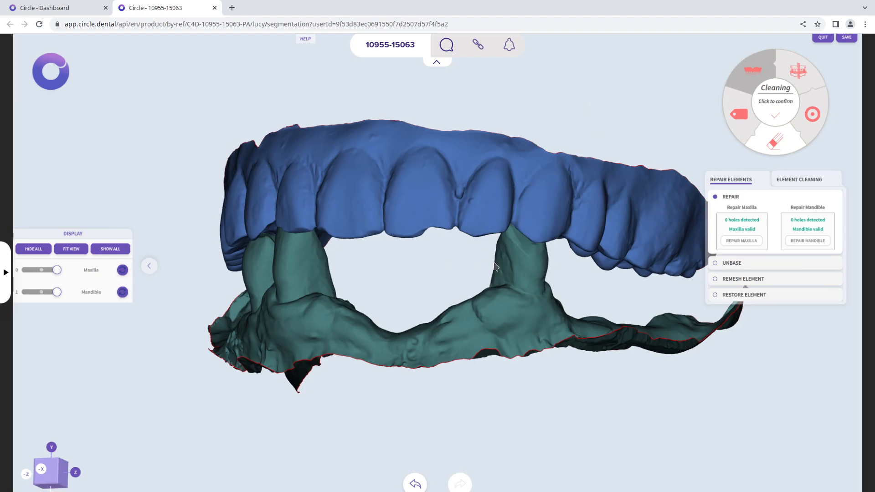
{"action": "left_click_drag", "start_coordinate": [480, 261], "coordinate": [529, 266]}
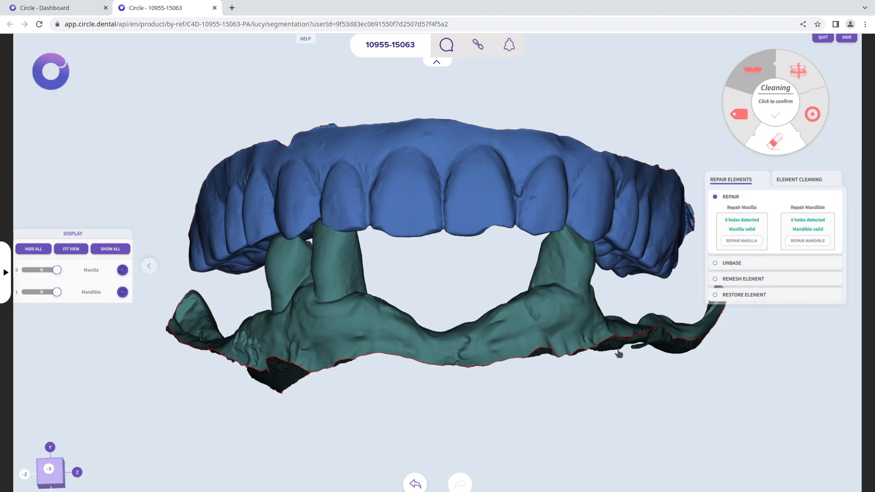
{"action": "left_click", "coordinate": [793, 181]}
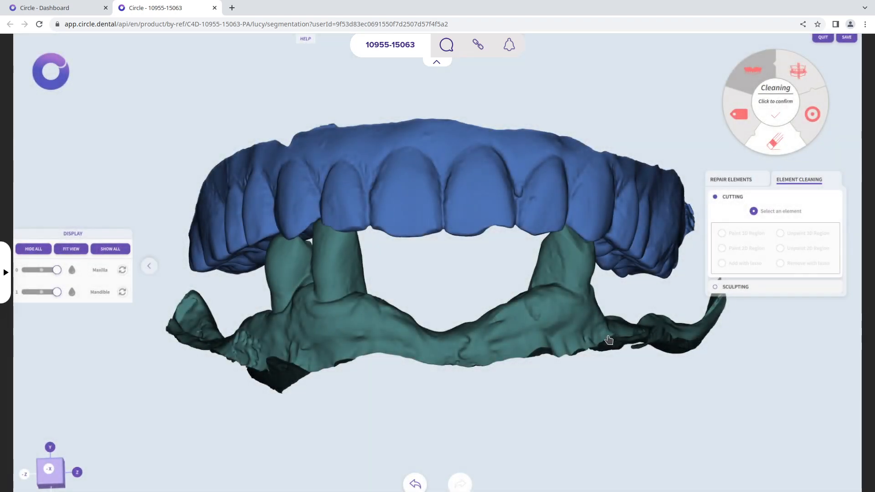
{"action": "left_click", "coordinate": [27, 274]}
Select the mandible for cutting and paint a 3D region over the ragged outer edge near the isolated tooth stump
{"action": "left_click_drag", "start_coordinate": [360, 215], "coordinate": [597, 392]}
{"action": "left_click_drag", "start_coordinate": [692, 411], "coordinate": [520, 481]}
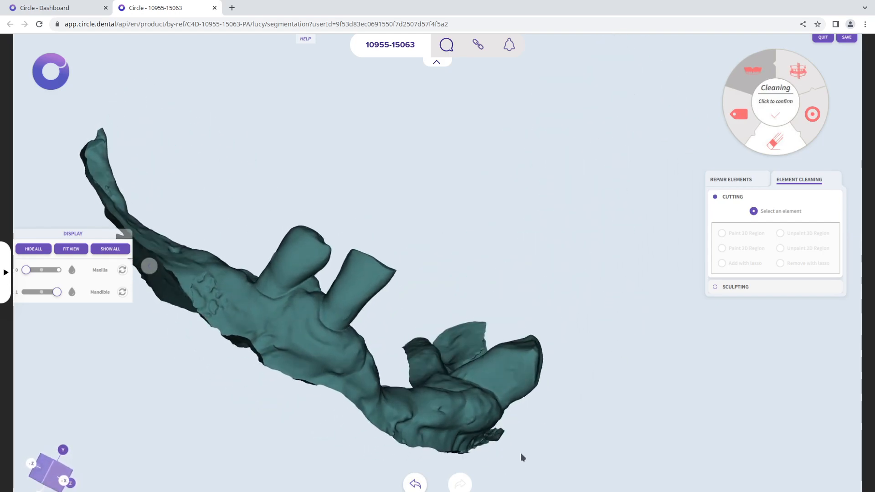
{"action": "scroll", "coordinate": [524, 452], "scroll_direction": "up", "scroll_amount": 6}
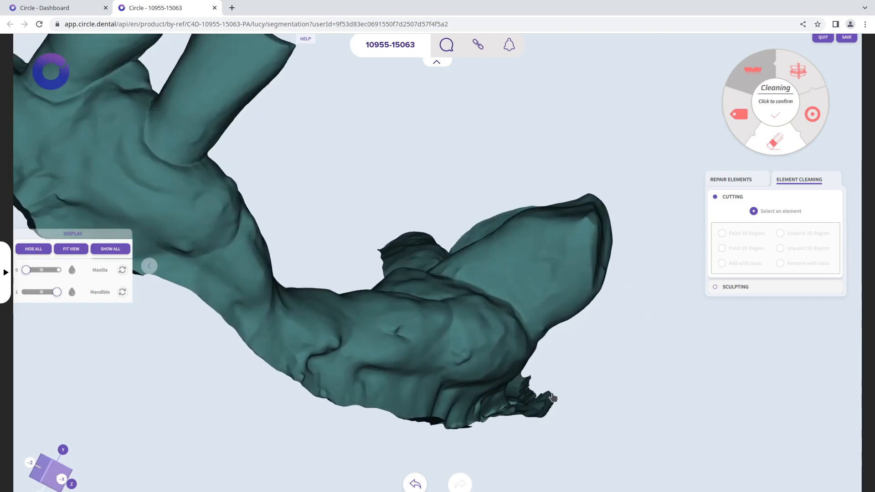
{"action": "left_click_drag", "start_coordinate": [552, 397], "coordinate": [504, 419]}
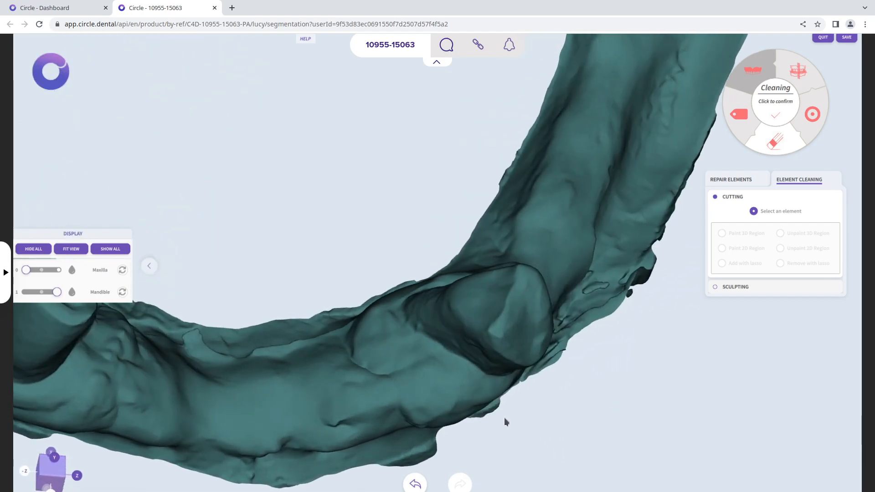
{"action": "left_click", "coordinate": [578, 215]}
{"action": "left_click_drag", "start_coordinate": [704, 329], "coordinate": [704, 350]}
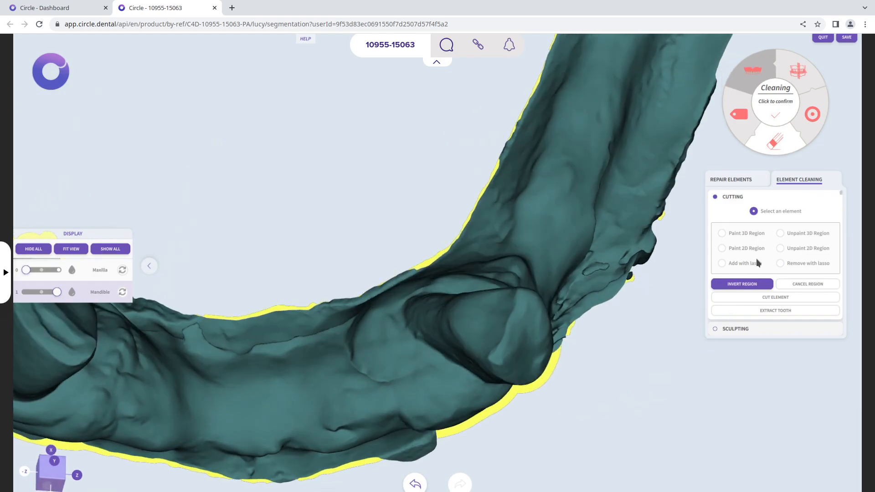
{"action": "left_click", "coordinate": [755, 234]}
{"action": "mouse_move", "coordinate": [644, 310]}
{"action": "left_mouse_down"}
{"action": "mouse_move", "coordinate": [664, 336]}
{"action": "mouse_move", "coordinate": [651, 296]}
{"action": "left_mouse_up"}
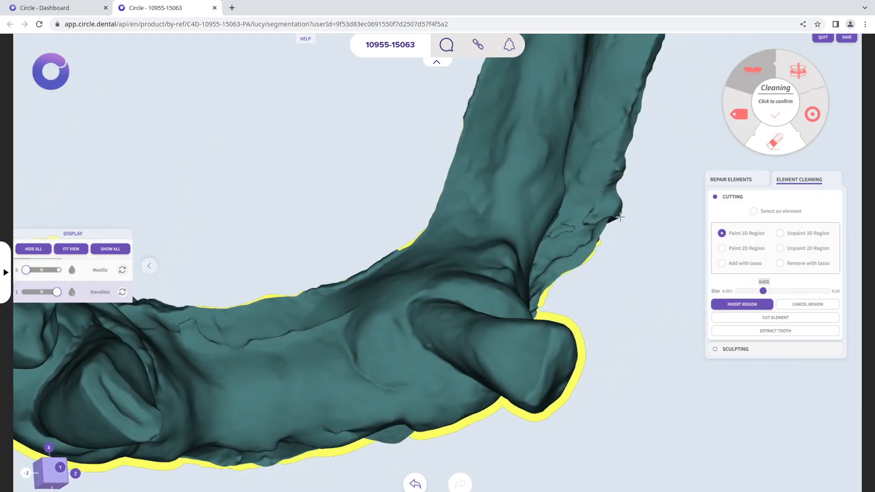
{"action": "mouse_move", "coordinate": [596, 205]}
{"action": "left_mouse_down"}
{"action": "mouse_move", "coordinate": [576, 241]}
{"action": "mouse_move", "coordinate": [583, 260]}
{"action": "mouse_move", "coordinate": [617, 269]}
{"action": "mouse_move", "coordinate": [591, 275]}
{"action": "left_mouse_up"}
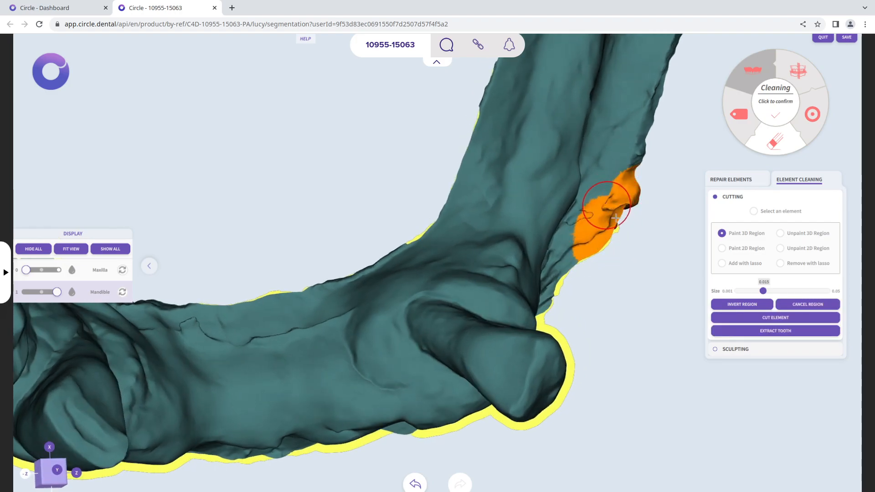
Replace the painted region with a finer one at brush size 0.006 along the ragged edge and cut it off the mandible
{"action": "left_click_drag", "start_coordinate": [763, 296], "coordinate": [750, 296]}
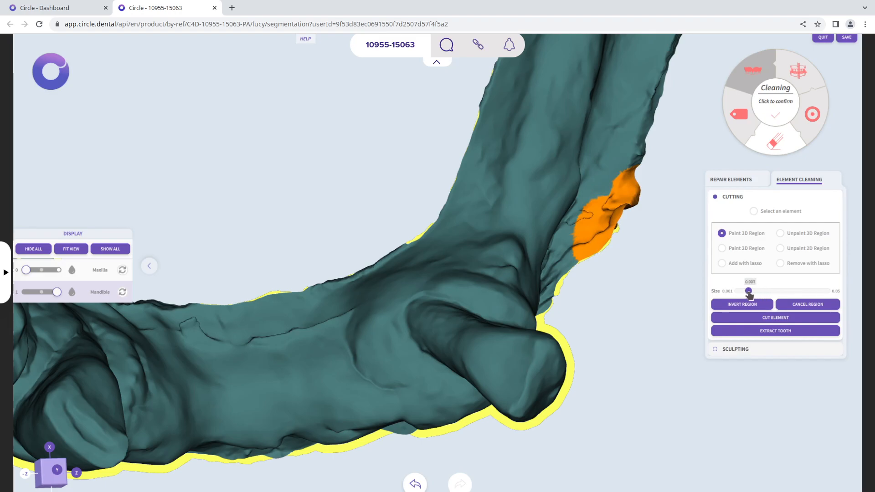
{"action": "left_click", "coordinate": [806, 309]}
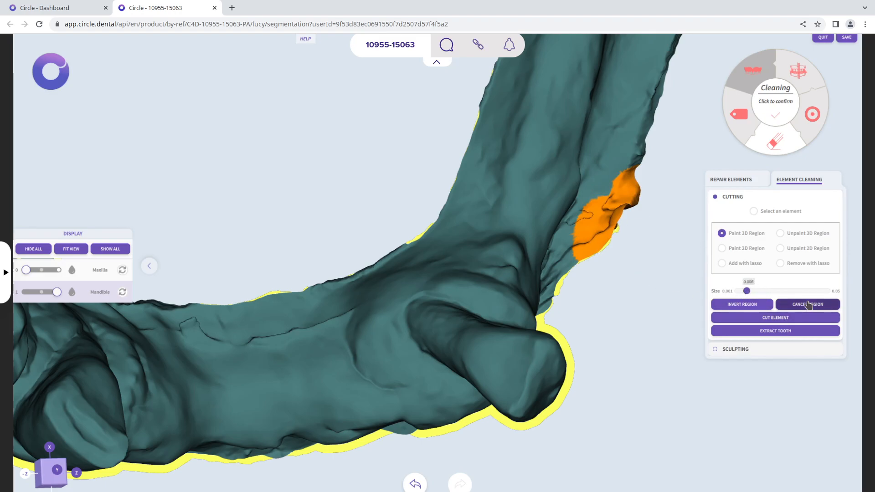
{"action": "left_click_drag", "start_coordinate": [634, 201], "coordinate": [590, 249]}
{"action": "left_click_drag", "start_coordinate": [695, 222], "coordinate": [683, 299]}
{"action": "mouse_move", "coordinate": [640, 161]}
{"action": "left_mouse_down"}
{"action": "mouse_move", "coordinate": [633, 149]}
{"action": "mouse_move", "coordinate": [641, 142]}
{"action": "mouse_move", "coordinate": [592, 198]}
{"action": "left_mouse_up"}
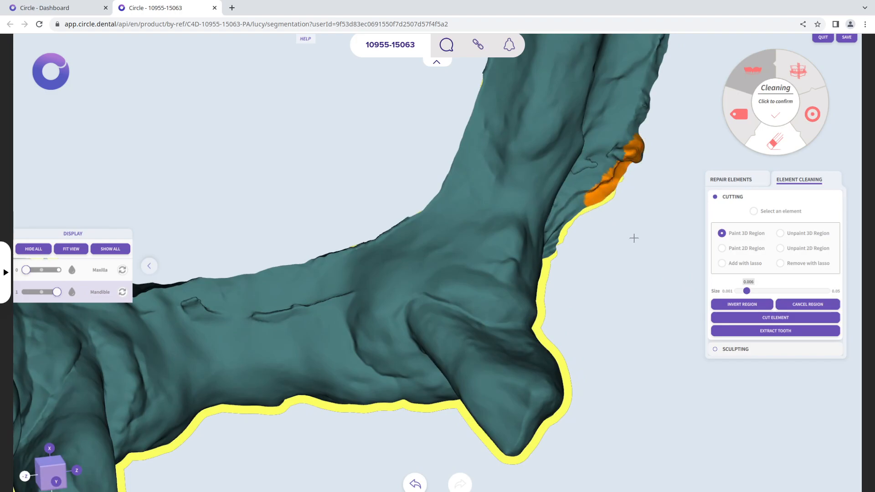
{"action": "left_click", "coordinate": [782, 319]}
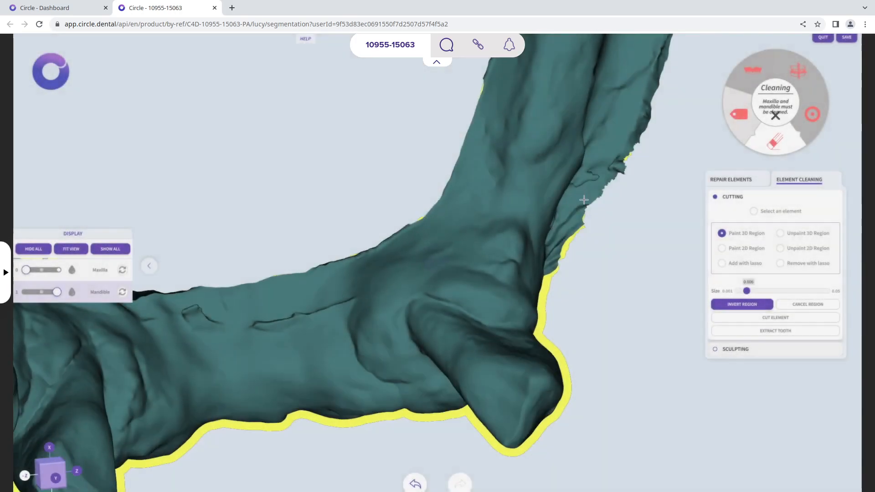
Paint a 3D strip across the rear end of the mandible arm behind the isolated stump and delete it
{"action": "scroll", "coordinate": [584, 200], "scroll_direction": "down", "scroll_amount": 4}
{"action": "middle_click_drag", "start_coordinate": [579, 141], "coordinate": [526, 275]}
{"action": "middle_click_drag", "start_coordinate": [637, 333], "coordinate": [271, 353]}
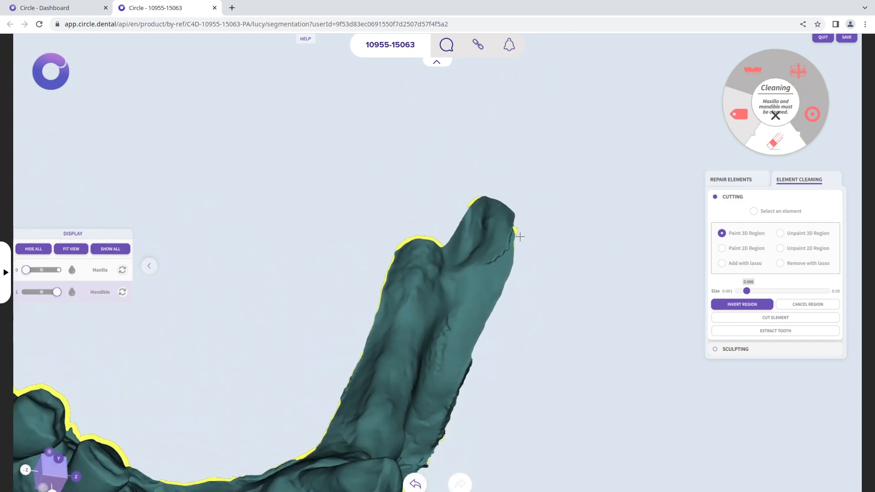
{"action": "mouse_move", "coordinate": [472, 213]}
{"action": "left_mouse_down"}
{"action": "mouse_move", "coordinate": [486, 334]}
{"action": "mouse_move", "coordinate": [501, 329]}
{"action": "left_mouse_up"}
{"action": "middle_click_drag", "start_coordinate": [504, 308], "coordinate": [548, 344]}
{"action": "left_click_drag", "start_coordinate": [420, 175], "coordinate": [414, 161]}
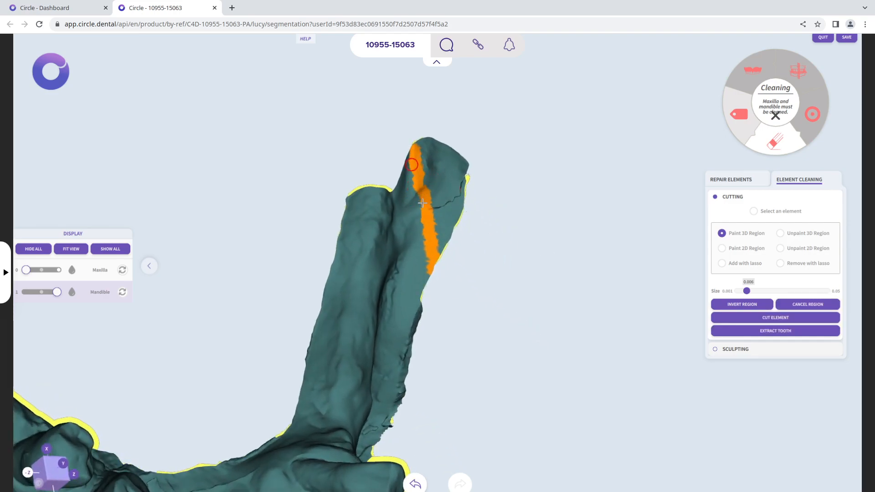
{"action": "left_click", "coordinate": [809, 304]}
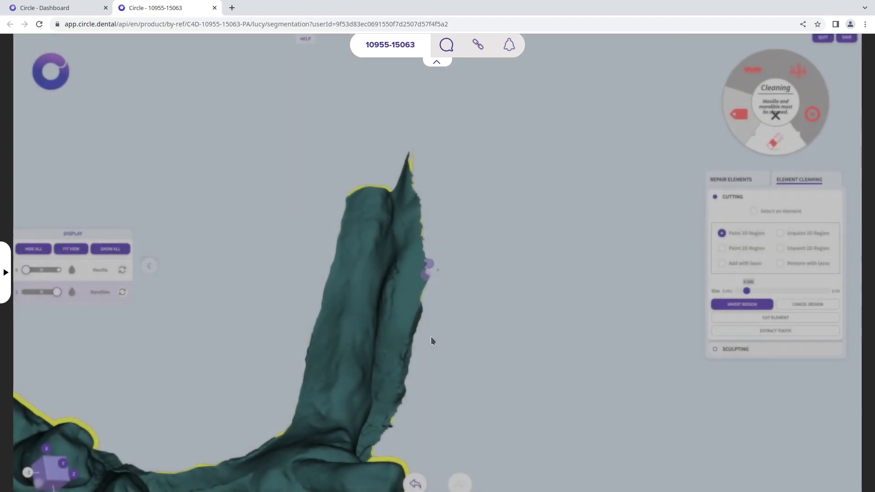
Undo both the strip's deletion and its painted selection on the mandible's rear end
{"action": "scroll", "coordinate": [431, 337], "scroll_direction": "down", "scroll_amount": 3}
{"action": "mouse_move", "coordinate": [431, 338]}
{"action": "middle_mouse_down"}
{"action": "mouse_move", "coordinate": [422, 192]}
{"action": "mouse_move", "coordinate": [436, 328]}
{"action": "mouse_move", "coordinate": [357, 408]}
{"action": "middle_mouse_up"}
{"action": "left_click", "coordinate": [420, 486]}
{"action": "middle_click_drag", "start_coordinate": [540, 367], "coordinate": [432, 471]}
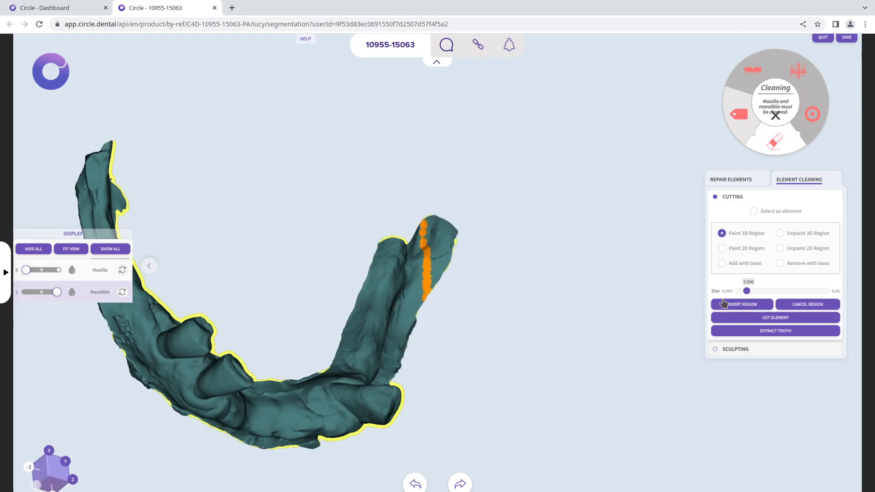
{"action": "left_click", "coordinate": [417, 484]}
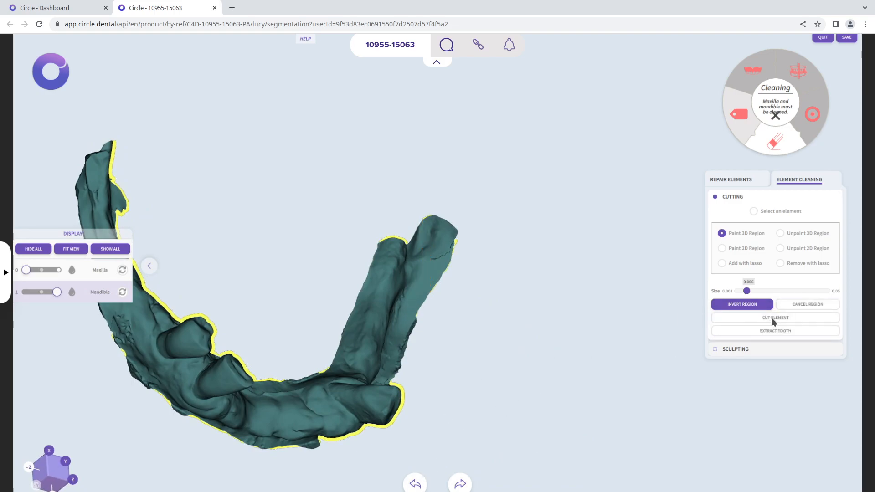
Add the outer rear end of the same mandible arm to the region with the lasso and cut it off
{"action": "left_click", "coordinate": [748, 263]}
{"action": "scroll", "coordinate": [455, 228], "scroll_direction": "up", "scroll_amount": 3}
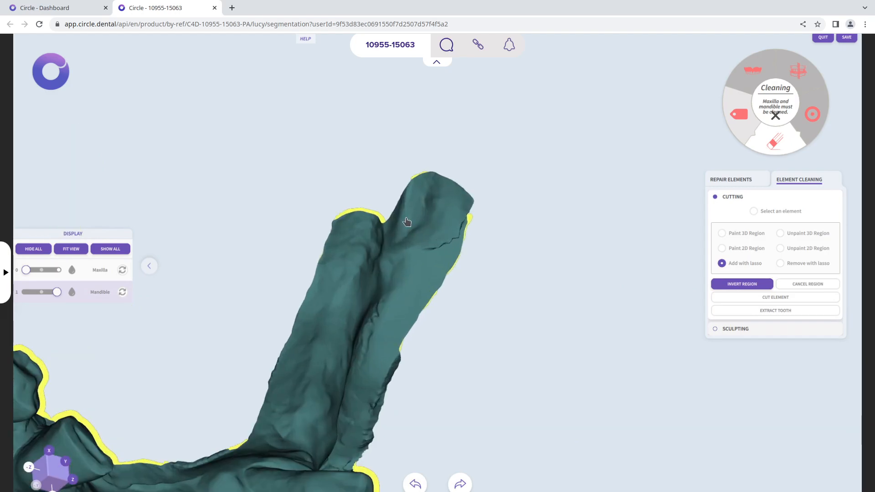
{"action": "mouse_move", "coordinate": [407, 168]}
{"action": "left_mouse_down"}
{"action": "mouse_move", "coordinate": [415, 230]}
{"action": "mouse_move", "coordinate": [457, 324]}
{"action": "mouse_move", "coordinate": [481, 119]}
{"action": "mouse_move", "coordinate": [451, 123]}
{"action": "left_mouse_up"}
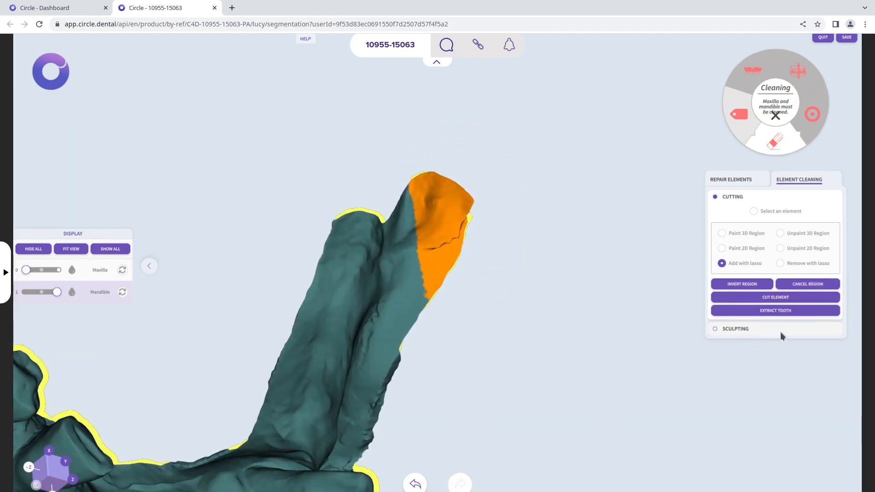
{"action": "left_click", "coordinate": [775, 297]}
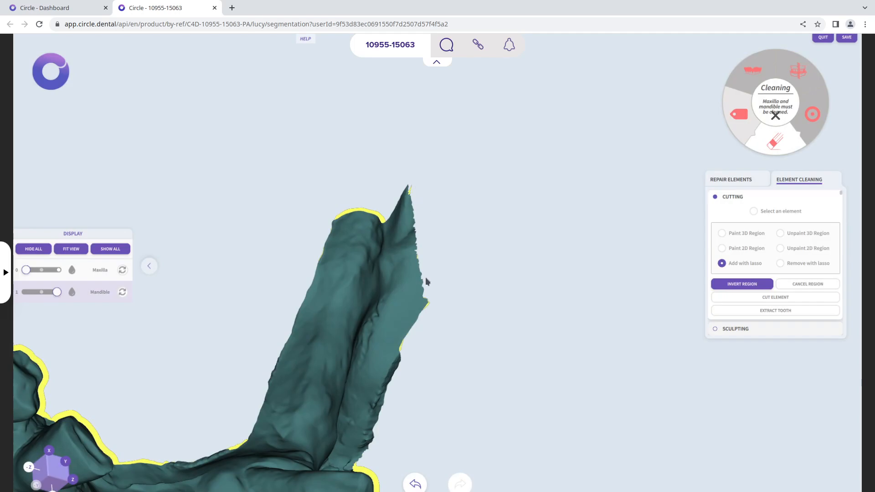
Paint a 2D region across the pointed tip at the mandible's trimmed rear end and cut it off
{"action": "left_click_drag", "start_coordinate": [465, 360], "coordinate": [367, 166]}
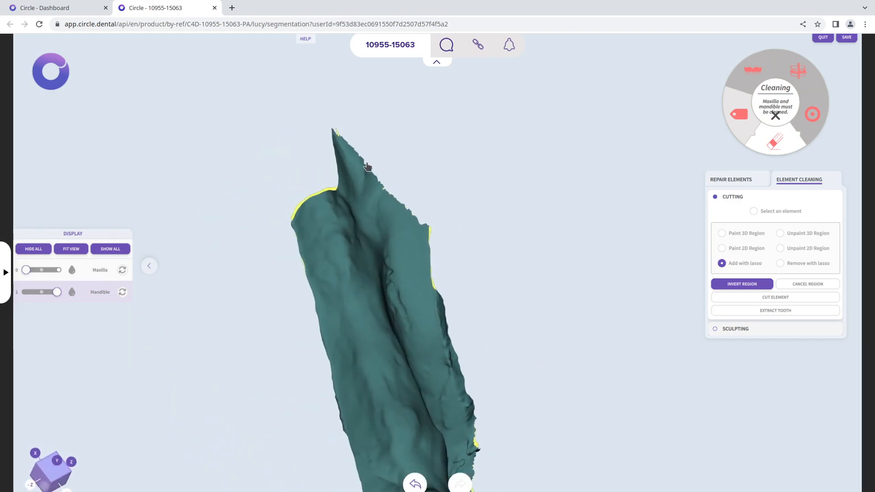
{"action": "left_click", "coordinate": [745, 250]}
{"action": "left_click_drag", "start_coordinate": [341, 151], "coordinate": [349, 155]}
{"action": "left_click", "coordinate": [742, 316]}
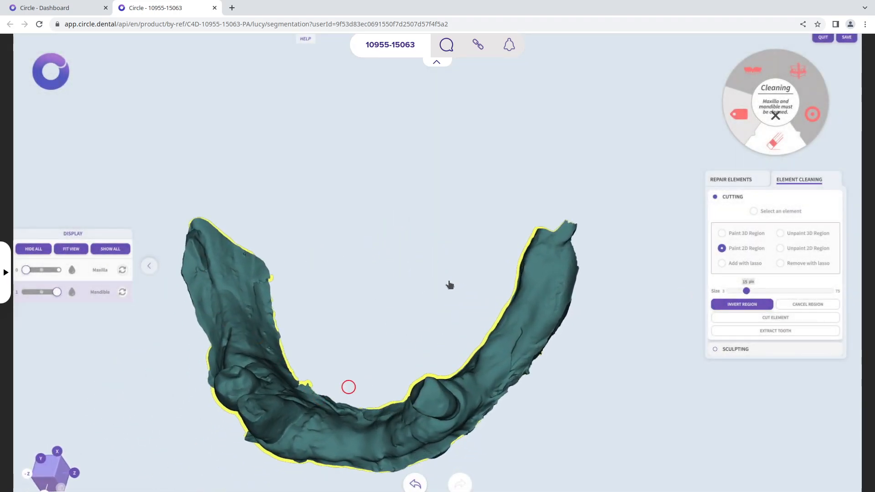
Switch to sculpting and inflate a spot on the mandible's gum below the isolated tooth stump
{"action": "right_click_drag", "start_coordinate": [319, 236], "coordinate": [318, 216]}
{"action": "right_click_drag", "start_coordinate": [121, 356], "coordinate": [233, 272]}
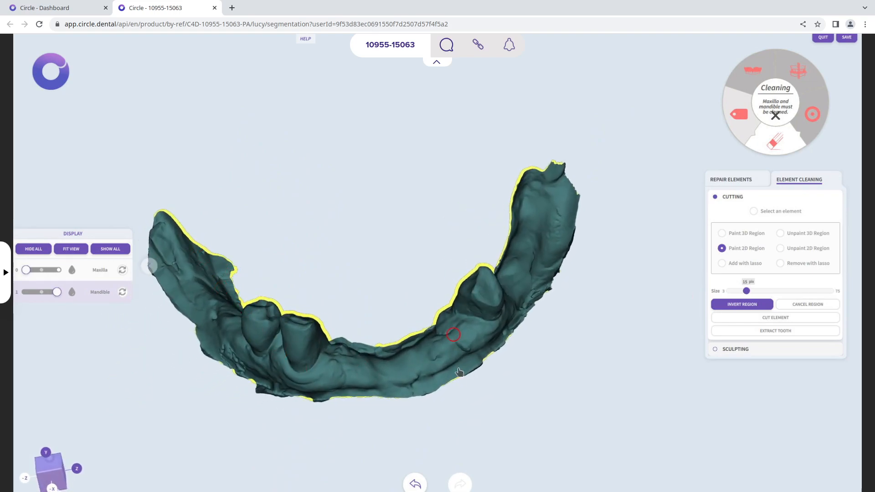
{"action": "right_click_drag", "start_coordinate": [460, 359], "coordinate": [478, 394]}
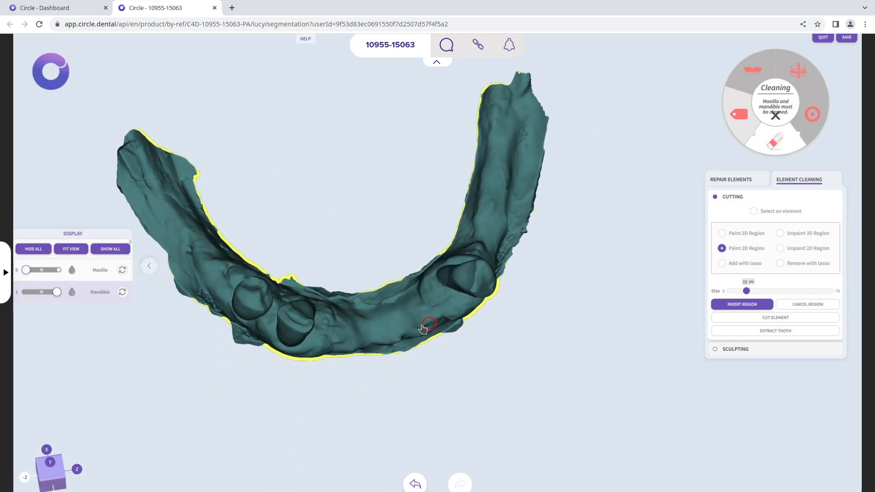
{"action": "left_click", "coordinate": [754, 350]}
{"action": "right_click_drag", "start_coordinate": [448, 334], "coordinate": [439, 361]}
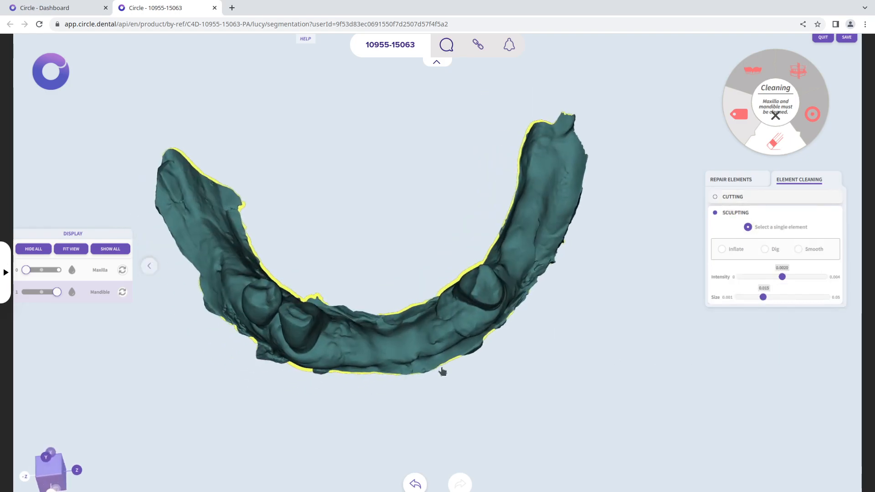
{"action": "scroll", "coordinate": [438, 371], "scroll_direction": "up", "scroll_amount": 5}
{"action": "middle_click_drag", "start_coordinate": [438, 373], "coordinate": [533, 220]}
{"action": "mouse_move", "coordinate": [534, 224]}
{"action": "right_mouse_down"}
{"action": "mouse_move", "coordinate": [547, 191]}
{"action": "mouse_move", "coordinate": [513, 353]}
{"action": "right_mouse_up"}
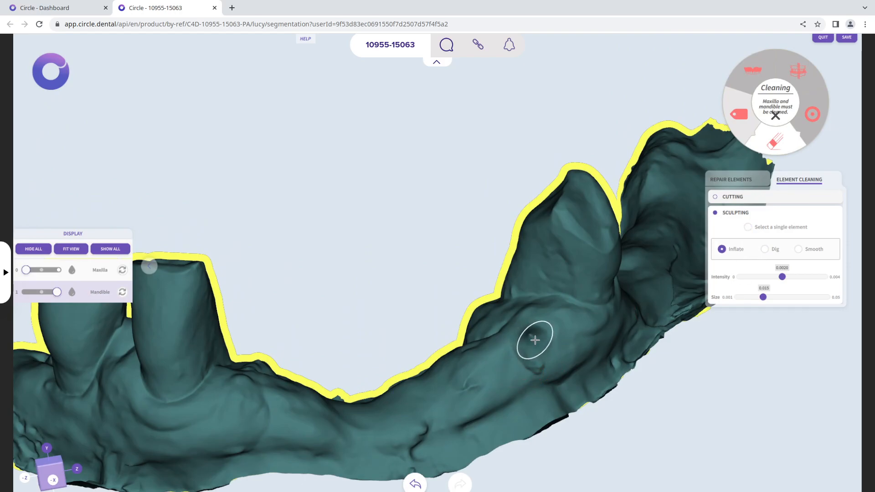
{"action": "left_click", "coordinate": [549, 355]}
{"action": "right_click_drag", "start_coordinate": [549, 356], "coordinate": [463, 234]}
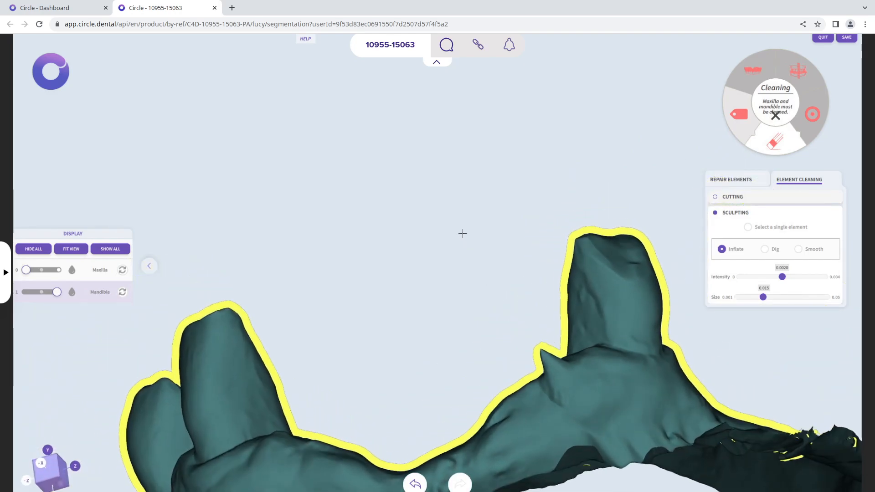
Undo the inflated bump and use the Dig tool to carve into the gum below the isolated stump
{"action": "left_click", "coordinate": [418, 485]}
{"action": "mouse_move", "coordinate": [582, 396]}
{"action": "left_mouse_down"}
{"action": "mouse_move", "coordinate": [561, 395]}
{"action": "mouse_move", "coordinate": [580, 404]}
{"action": "left_mouse_up"}
{"action": "right_click_drag", "start_coordinate": [580, 404], "coordinate": [619, 447]}
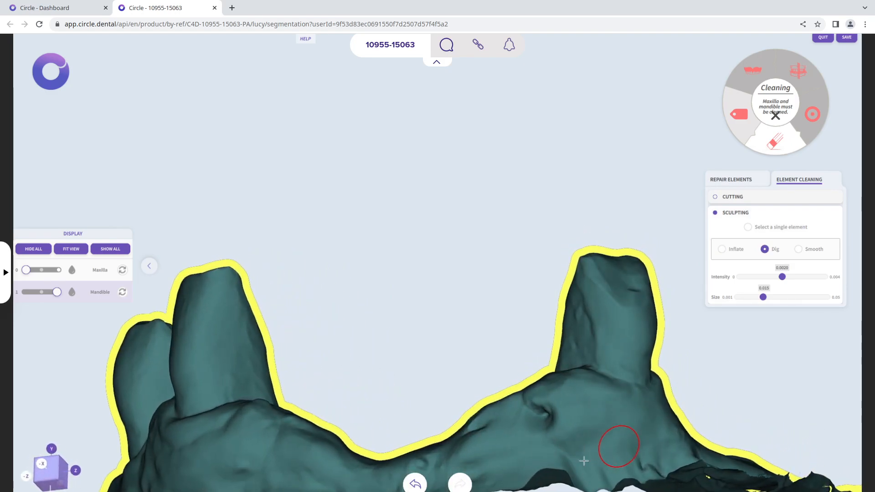
Undo the dug pit and use the Smooth tool to even out the small crease on the mandible's front gum between the tooth stumps
{"action": "left_click", "coordinate": [416, 485]}
{"action": "left_click", "coordinate": [814, 250]}
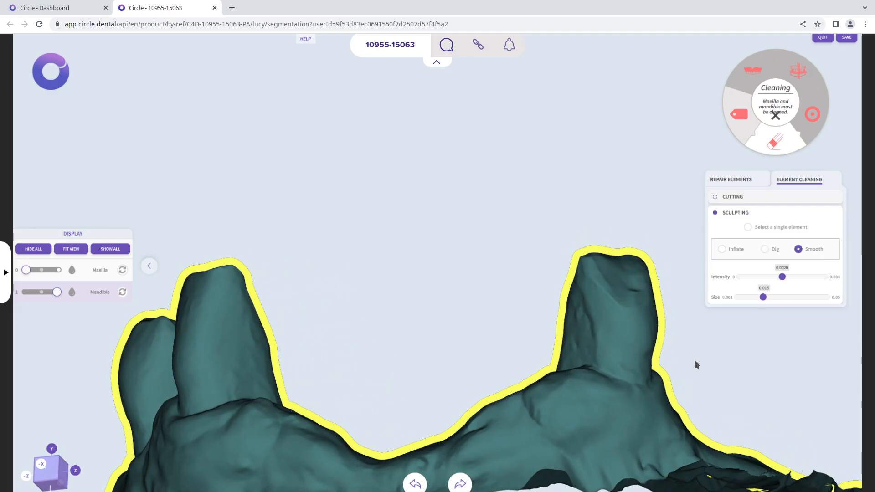
{"action": "scroll", "coordinate": [432, 421], "scroll_direction": "down", "scroll_amount": 4}
{"action": "right_click_drag", "start_coordinate": [432, 421], "coordinate": [400, 349]}
{"action": "scroll", "coordinate": [400, 350], "scroll_direction": "up", "scroll_amount": 5}
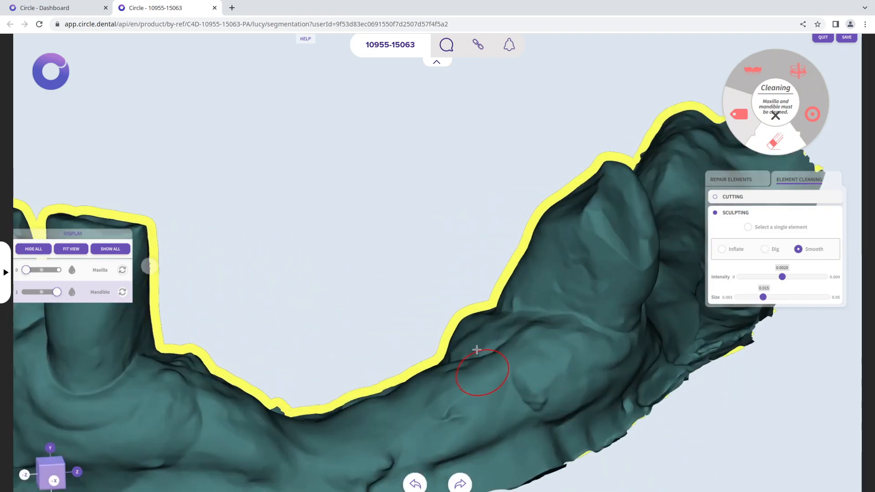
{"action": "middle_click_drag", "start_coordinate": [462, 416], "coordinate": [451, 340]}
{"action": "right_click_drag", "start_coordinate": [442, 332], "coordinate": [365, 349]}
{"action": "left_click_drag", "start_coordinate": [459, 350], "coordinate": [474, 344]}
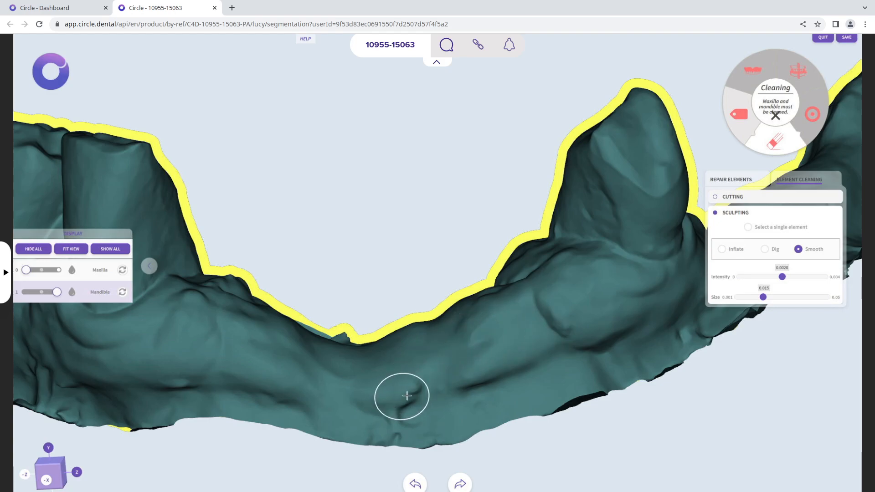
{"action": "left_click_drag", "start_coordinate": [394, 400], "coordinate": [402, 377]}
Set the smoothing intensity to 0.0031 and size to 0.020, and smooth the rough patch and small bump on the mandible arm behind the paired stumps
{"action": "mouse_move", "coordinate": [601, 372]}
{"action": "right_mouse_down"}
{"action": "mouse_move", "coordinate": [303, 343]}
{"action": "mouse_move", "coordinate": [361, 318]}
{"action": "mouse_move", "coordinate": [237, 337]}
{"action": "right_mouse_up"}
{"action": "middle_click_drag", "start_coordinate": [237, 338], "coordinate": [408, 358]}
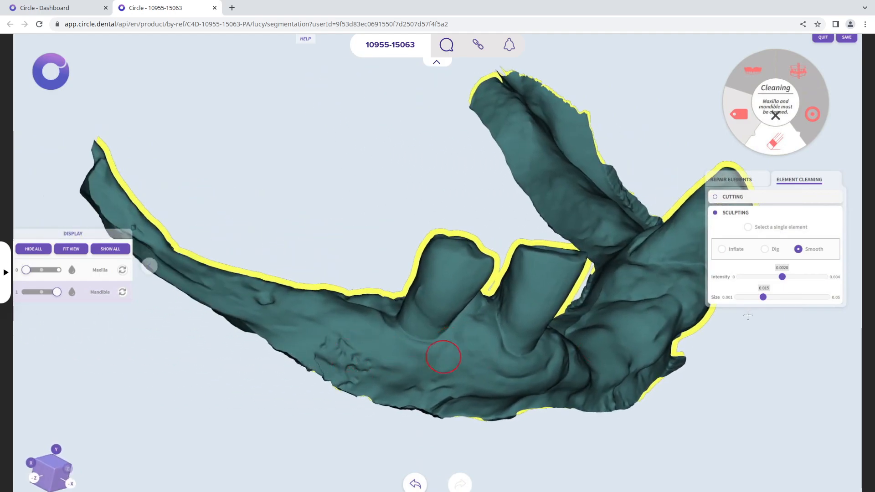
{"action": "left_click_drag", "start_coordinate": [766, 298], "coordinate": [804, 279]}
{"action": "mouse_move", "coordinate": [347, 359]}
{"action": "left_mouse_down"}
{"action": "mouse_move", "coordinate": [328, 348]}
{"action": "mouse_move", "coordinate": [354, 364]}
{"action": "mouse_move", "coordinate": [334, 356]}
{"action": "mouse_move", "coordinate": [348, 359]}
{"action": "mouse_move", "coordinate": [348, 349]}
{"action": "mouse_move", "coordinate": [365, 358]}
{"action": "left_mouse_up"}
{"action": "left_click_drag", "start_coordinate": [262, 299], "coordinate": [263, 297]}
{"action": "right_click_drag", "start_coordinate": [297, 298], "coordinate": [273, 411]}
{"action": "left_click_drag", "start_coordinate": [258, 333], "coordinate": [260, 334]}
{"action": "left_click_drag", "start_coordinate": [361, 340], "coordinate": [347, 329]}
{"action": "left_click_drag", "start_coordinate": [274, 340], "coordinate": [261, 338]}
{"action": "left_click", "coordinate": [262, 338]}
Repair the mandible mesh and confirm the cleaning stage with the maxilla shown at full opacity
{"action": "right_click_drag", "start_coordinate": [335, 365], "coordinate": [314, 421]}
{"action": "mouse_move", "coordinate": [392, 274]}
{"action": "right_mouse_down"}
{"action": "mouse_move", "coordinate": [416, 299]}
{"action": "mouse_move", "coordinate": [382, 297]}
{"action": "mouse_move", "coordinate": [248, 247]}
{"action": "right_mouse_up"}
{"action": "mouse_move", "coordinate": [271, 250]}
{"action": "left_mouse_down"}
{"action": "mouse_move", "coordinate": [352, 261]}
{"action": "mouse_move", "coordinate": [298, 250]}
{"action": "mouse_move", "coordinate": [303, 289]}
{"action": "left_mouse_up"}
{"action": "mouse_move", "coordinate": [303, 289]}
{"action": "right_mouse_down"}
{"action": "mouse_move", "coordinate": [305, 139]}
{"action": "mouse_move", "coordinate": [289, 213]}
{"action": "mouse_move", "coordinate": [252, 303]}
{"action": "right_mouse_up"}
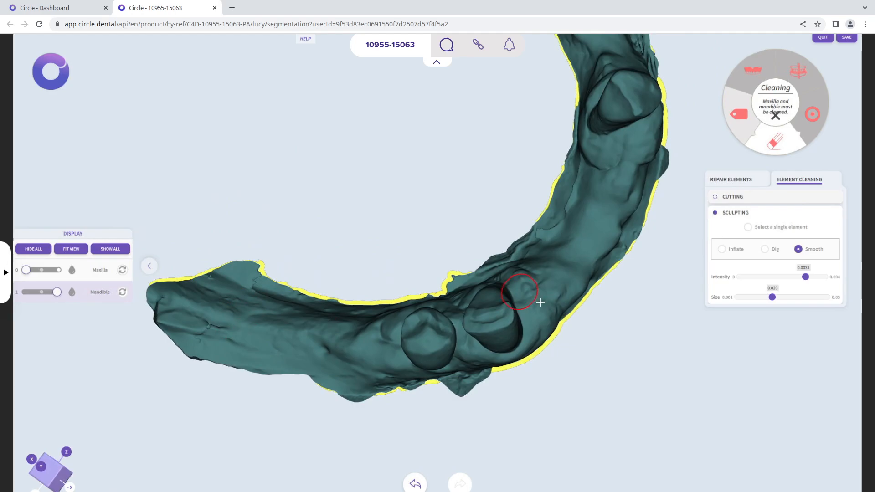
{"action": "left_click", "coordinate": [742, 182]}
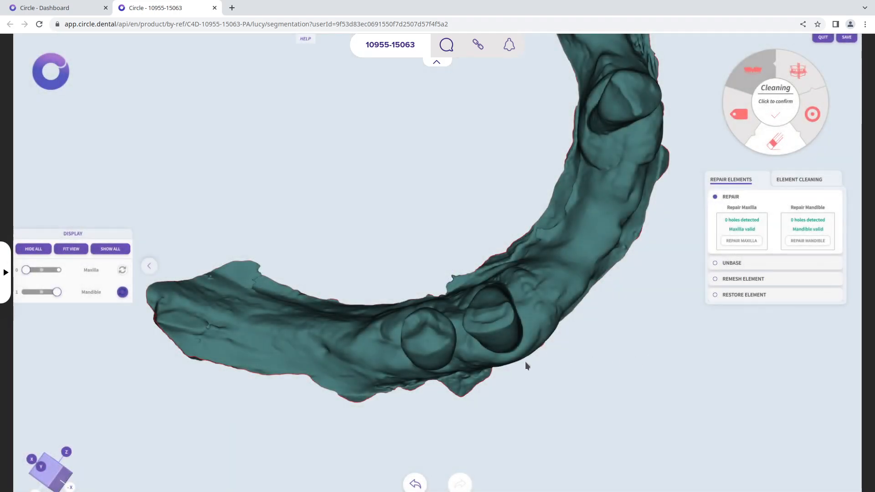
{"action": "left_click_drag", "start_coordinate": [525, 362], "coordinate": [425, 212]}
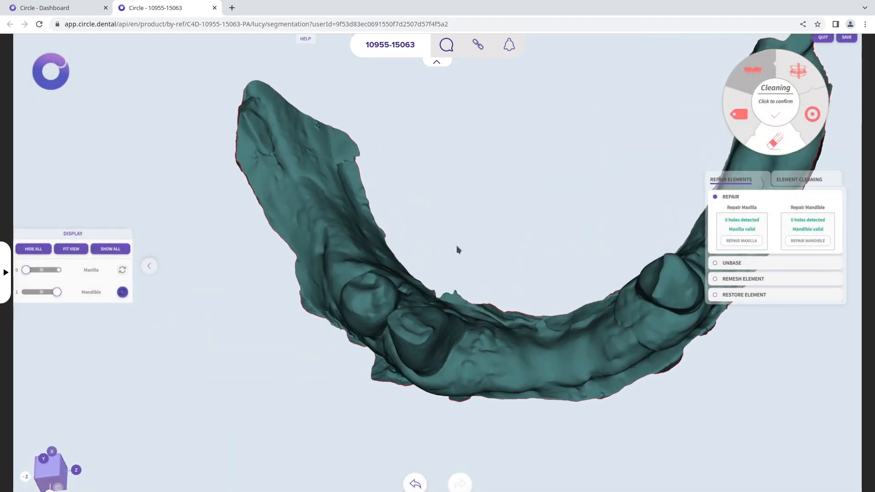
{"action": "left_click_drag", "start_coordinate": [522, 363], "coordinate": [629, 196]}
{"action": "left_click", "coordinate": [58, 270]}
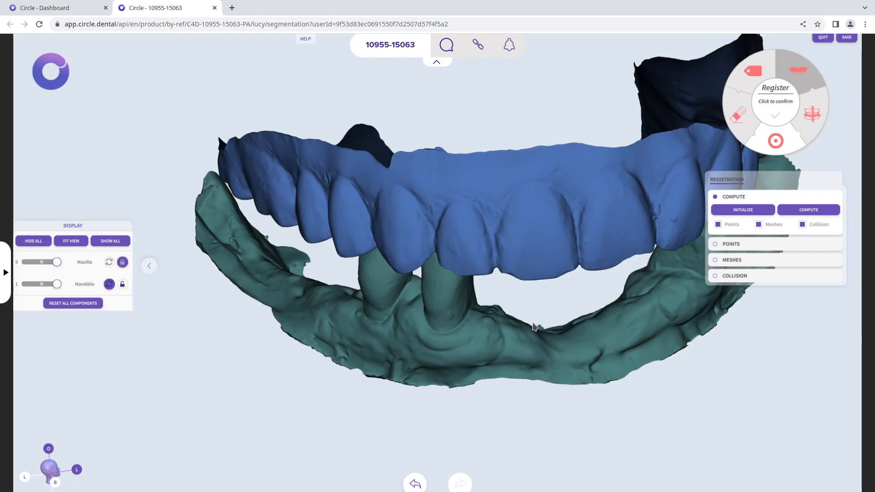
Examine the bite between the maxilla and the mandible's stumps from the front, the side and above, looking for places where the meshes intersect
{"action": "left_click_drag", "start_coordinate": [526, 290], "coordinate": [513, 163]}
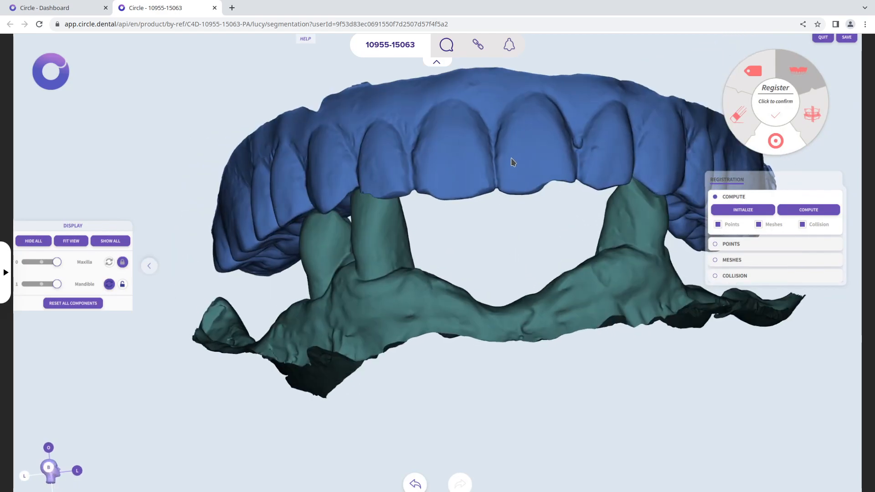
{"action": "left_click_drag", "start_coordinate": [512, 273], "coordinate": [489, 333]}
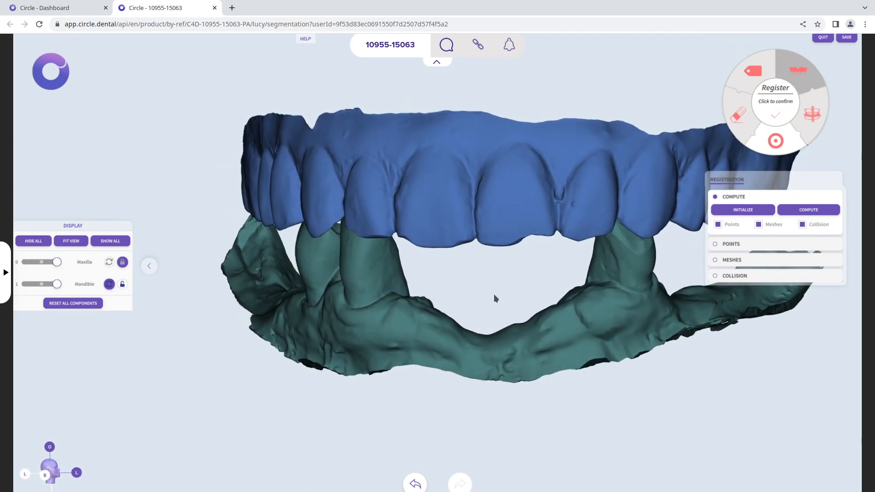
{"action": "left_click_drag", "start_coordinate": [494, 295], "coordinate": [391, 298]}
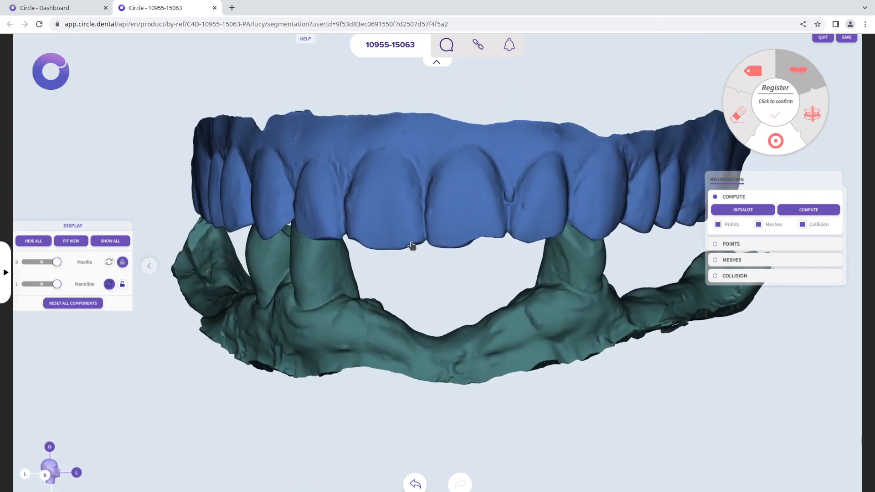
{"action": "left_click_drag", "start_coordinate": [543, 227], "coordinate": [551, 286]}
{"action": "left_click_drag", "start_coordinate": [385, 271], "coordinate": [314, 198]}
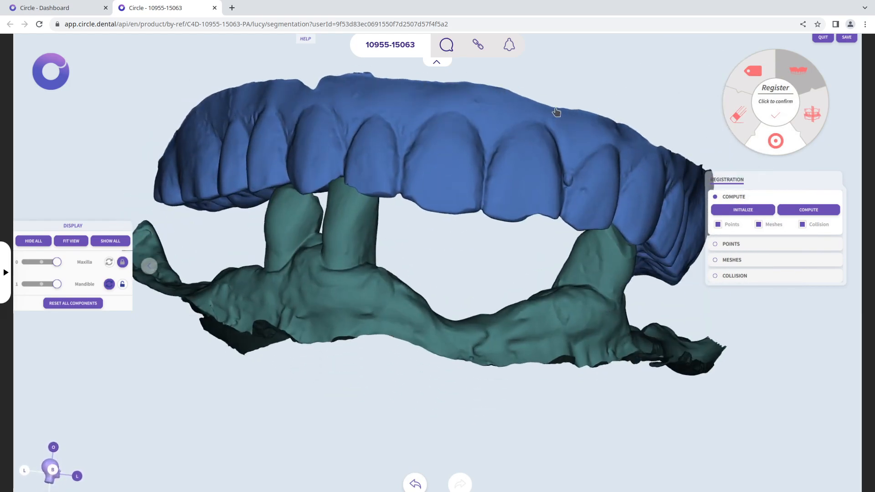
{"action": "left_click_drag", "start_coordinate": [585, 106], "coordinate": [469, 303]}
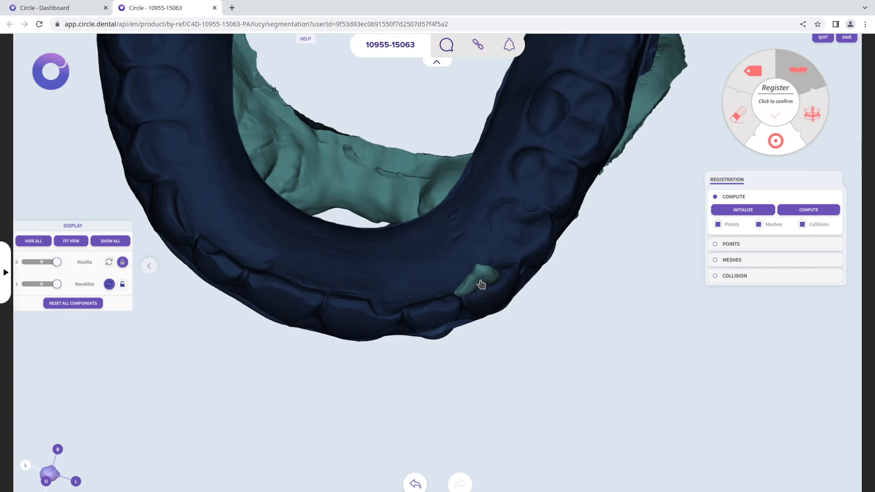
{"action": "left_click_drag", "start_coordinate": [476, 325], "coordinate": [493, 288]}
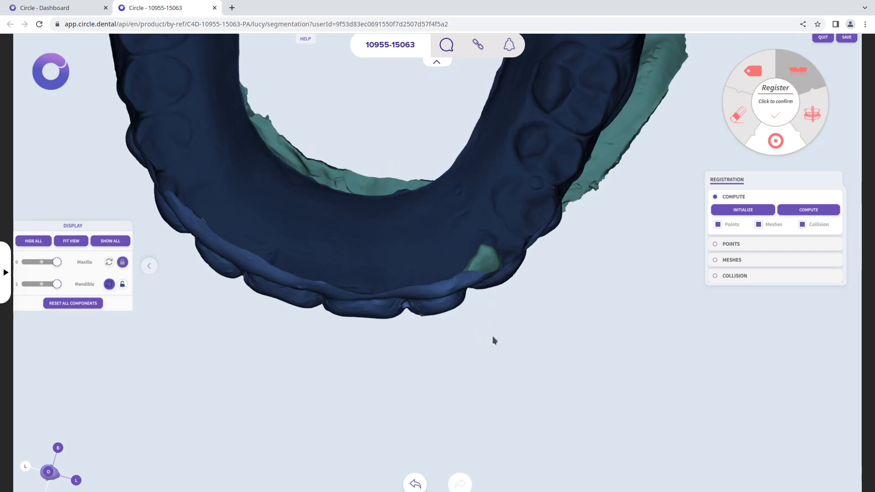
{"action": "left_click_drag", "start_coordinate": [478, 326], "coordinate": [648, 275]}
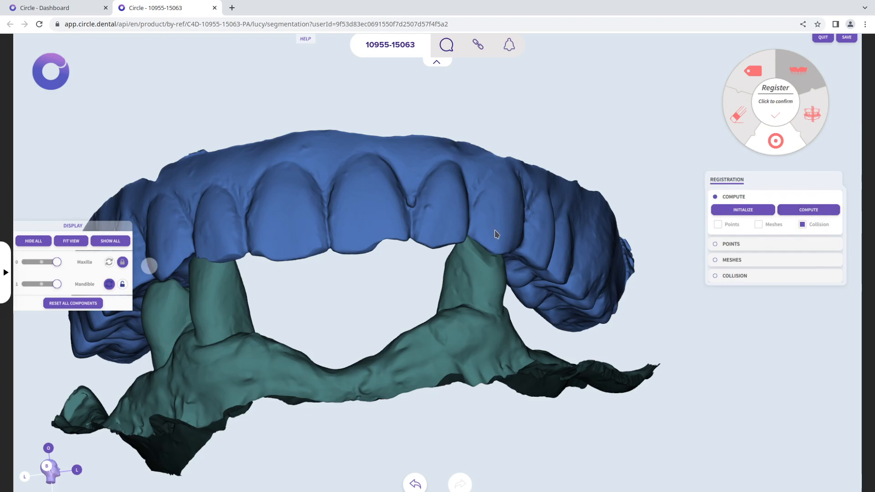
Compute the registration with only the Collision option enabled and confirm the registration stage
{"action": "left_click", "coordinate": [816, 212]}
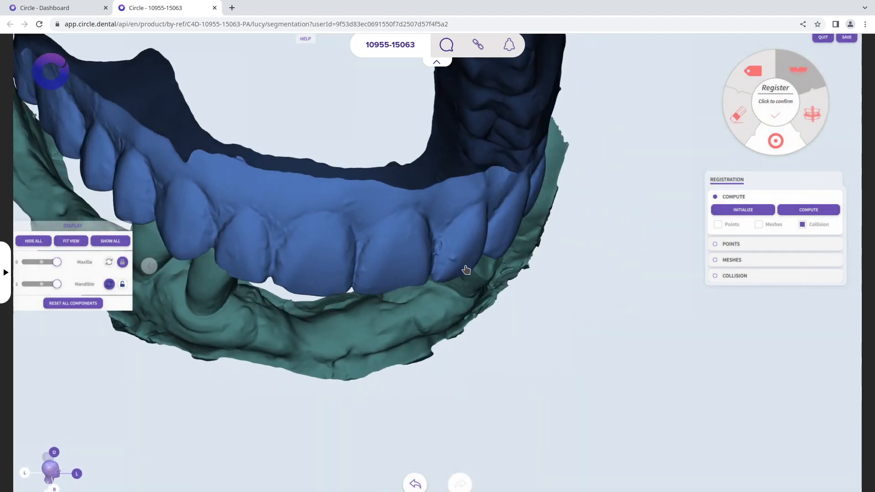
{"action": "left_click_drag", "start_coordinate": [466, 269], "coordinate": [177, 337]}
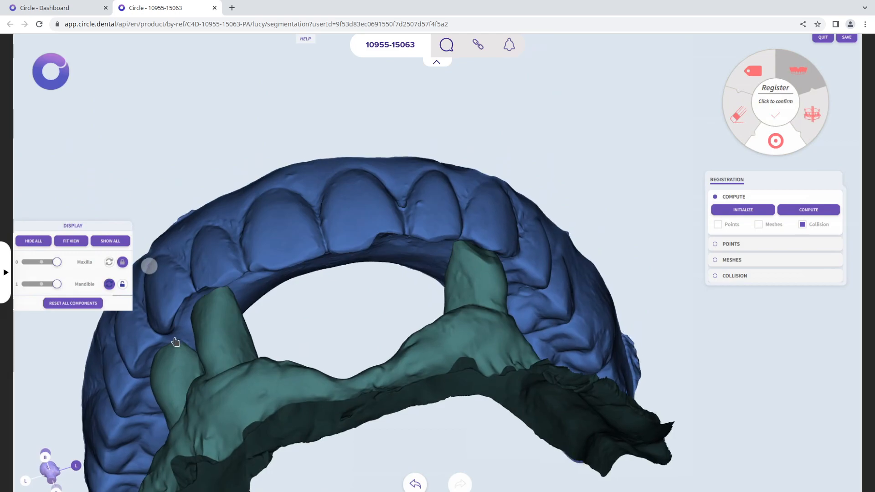
{"action": "left_click_drag", "start_coordinate": [457, 204], "coordinate": [353, 254]}
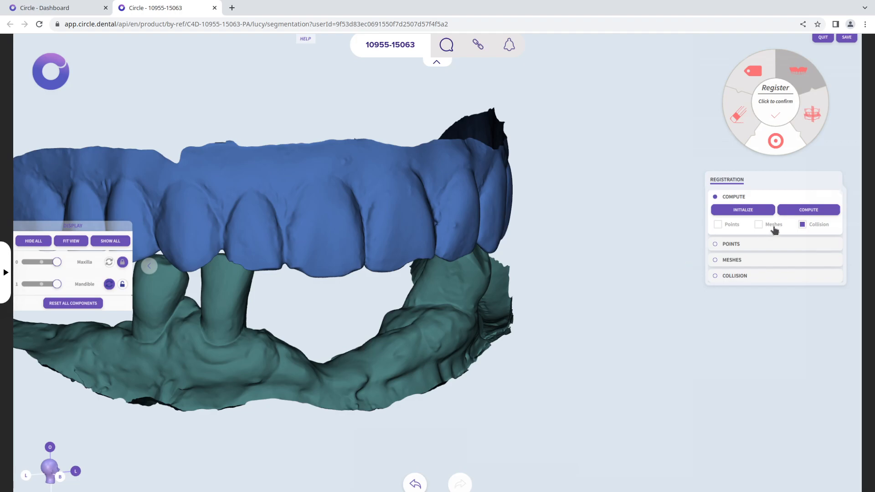
{"action": "left_click_drag", "start_coordinate": [550, 317], "coordinate": [501, 284]}
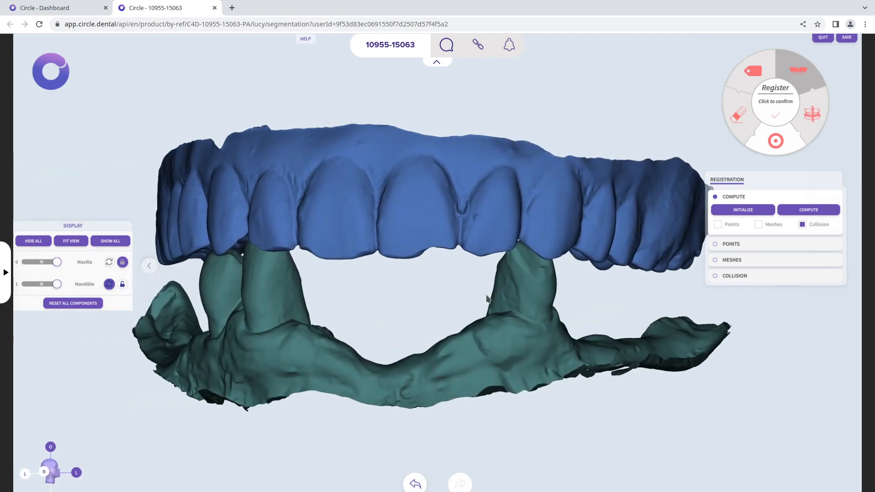
{"action": "left_click", "coordinate": [781, 105]}
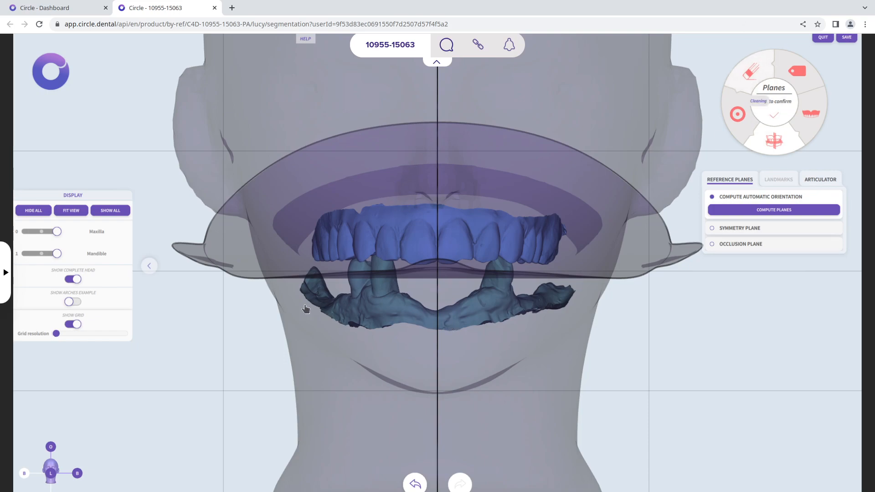
Examine the position of the arches relative to the head and reference planes in angled, buccal and front views
{"action": "left_click_drag", "start_coordinate": [368, 332], "coordinate": [378, 391]}
{"action": "left_click_drag", "start_coordinate": [522, 380], "coordinate": [421, 348]}
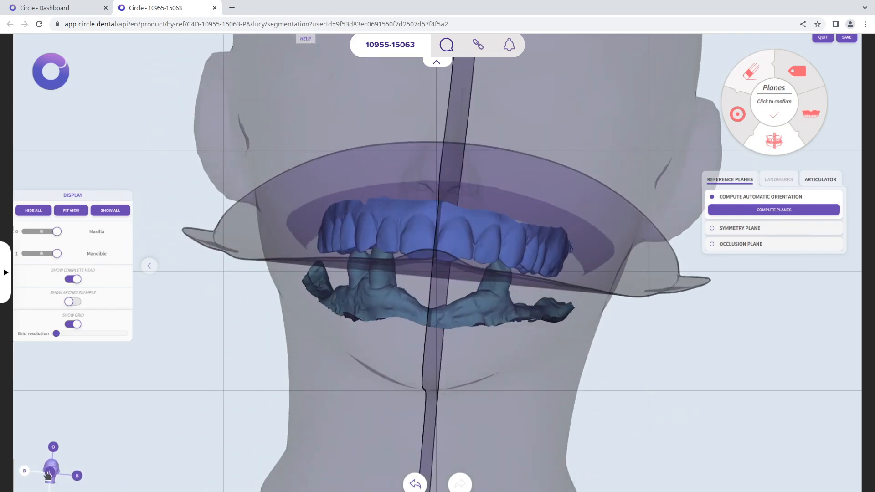
{"action": "left_click_drag", "start_coordinate": [44, 472], "coordinate": [55, 471]}
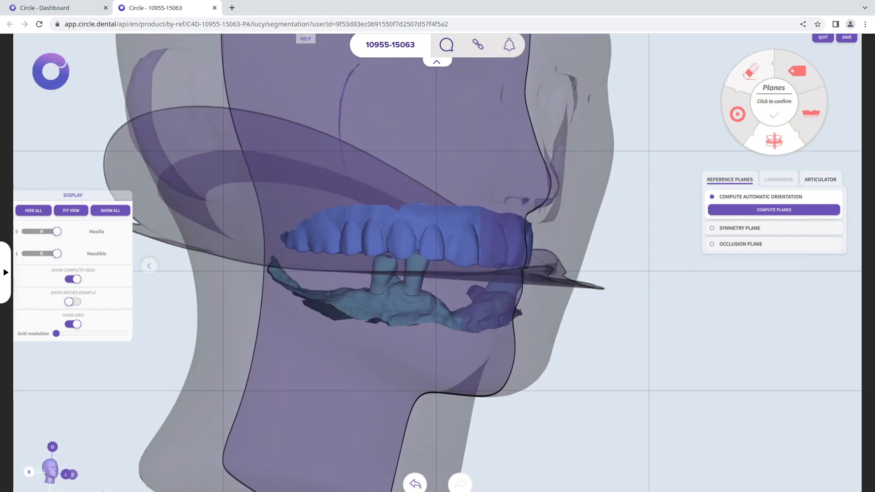
{"action": "left_click_drag", "start_coordinate": [120, 455], "coordinate": [75, 460]}
{"action": "left_click", "coordinate": [77, 475]}
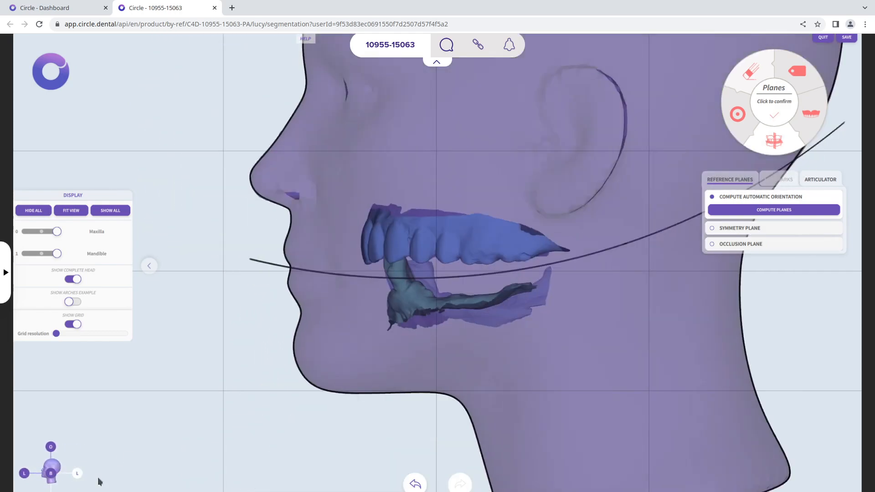
{"action": "left_click", "coordinate": [27, 476]}
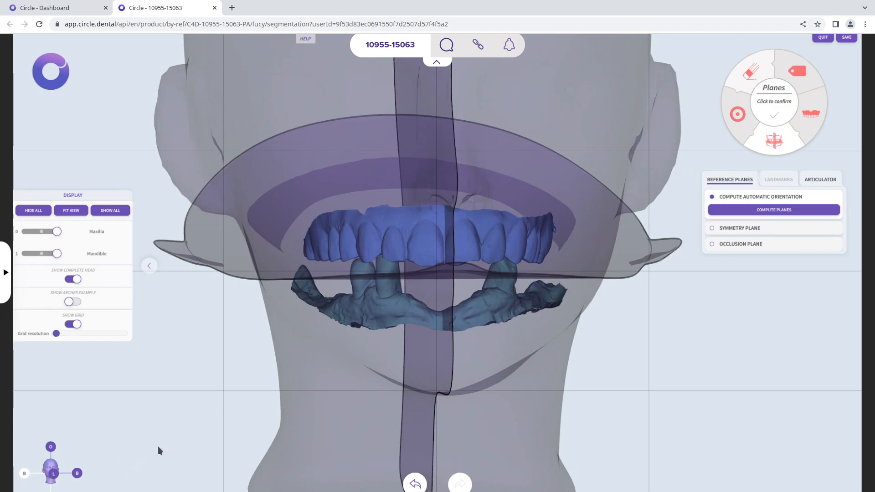
{"action": "left_click", "coordinate": [53, 474]}
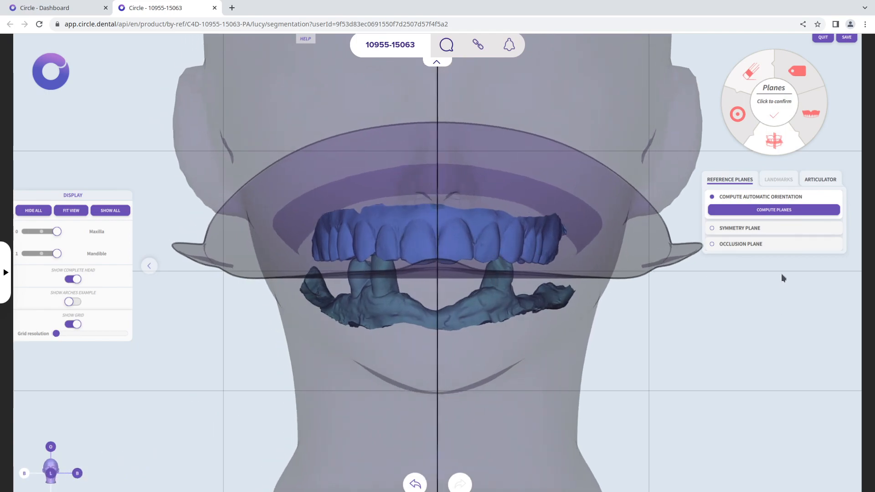
Try shifting the arches sideways relative to the symmetry plane and undo the shift
{"action": "left_click", "coordinate": [764, 226]}
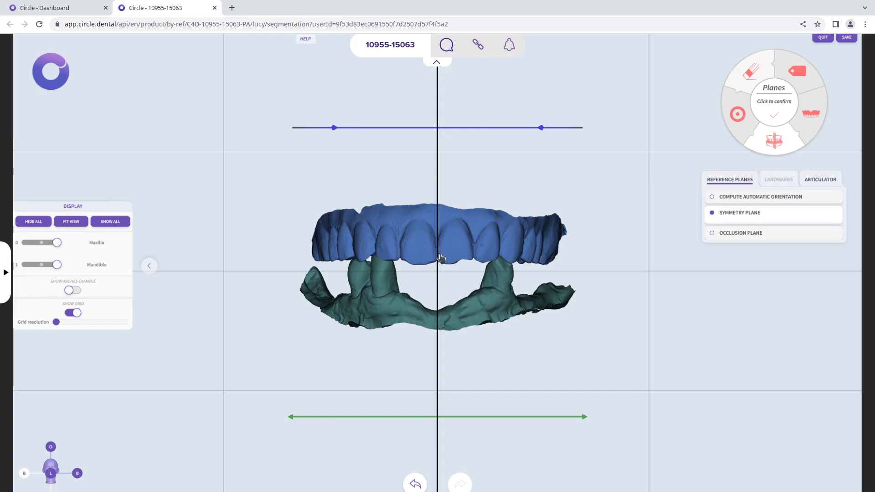
{"action": "left_click_drag", "start_coordinate": [480, 416], "coordinate": [462, 424]}
{"action": "left_click", "coordinate": [414, 484]}
Move the occlusion plane's reference back to the front edge of the maxillary incisors and flatten the occlusal curve
{"action": "left_click", "coordinate": [770, 233]}
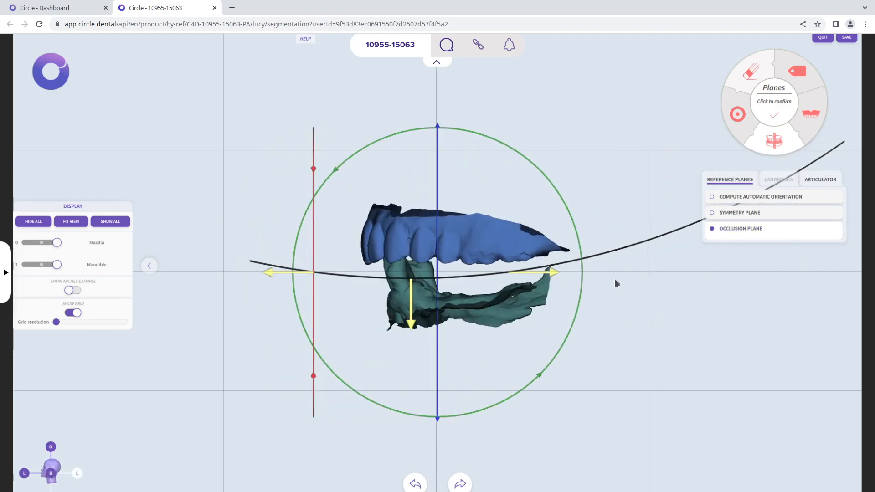
{"action": "left_click_drag", "start_coordinate": [299, 273], "coordinate": [412, 279]}
{"action": "left_click_drag", "start_coordinate": [535, 274], "coordinate": [636, 268]}
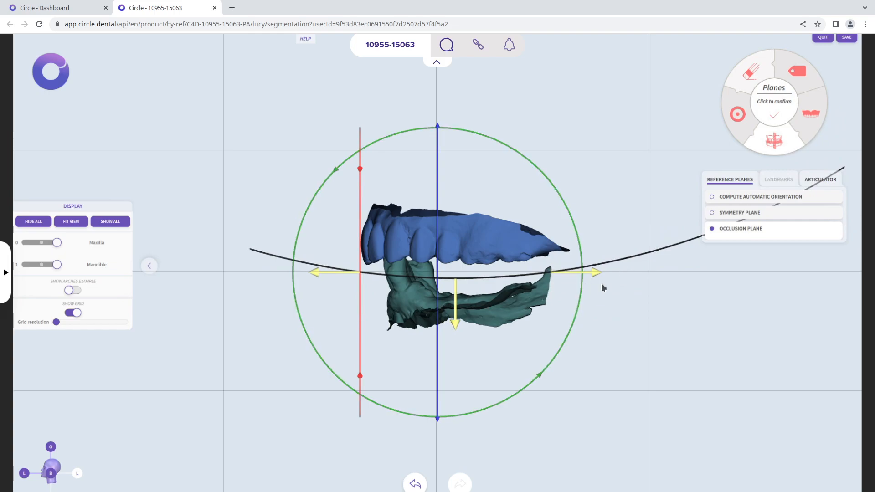
{"action": "left_click_drag", "start_coordinate": [457, 328], "coordinate": [461, 305]}
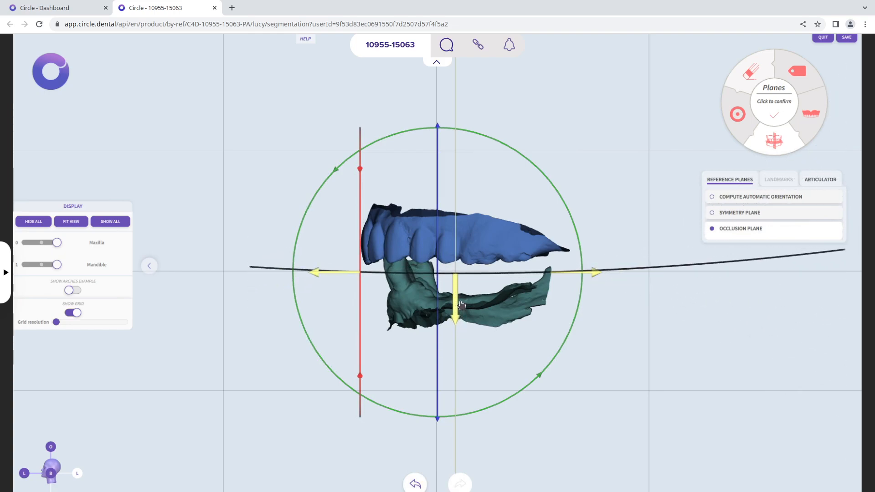
Lower the arches until the maxillary teeth rest on the occlusion plane, and check the alignment from the opposite side and the front
{"action": "left_click_drag", "start_coordinate": [438, 159], "coordinate": [439, 172]}
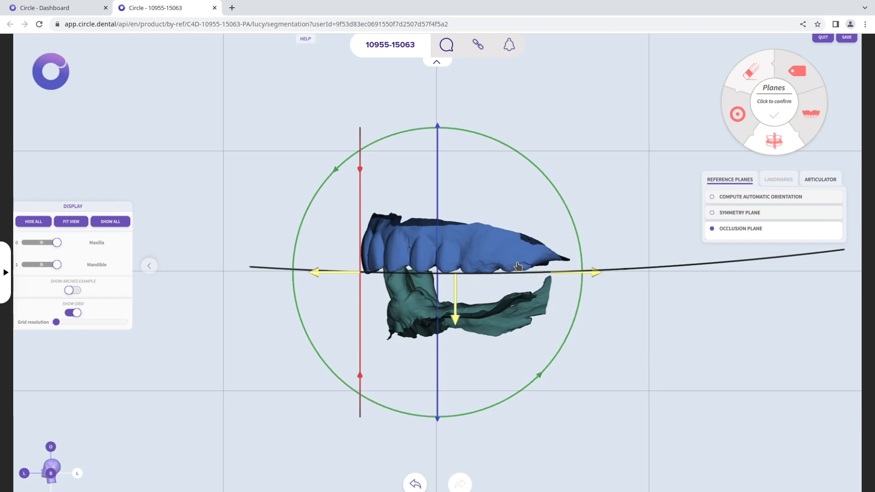
{"action": "left_click", "coordinate": [54, 477]}
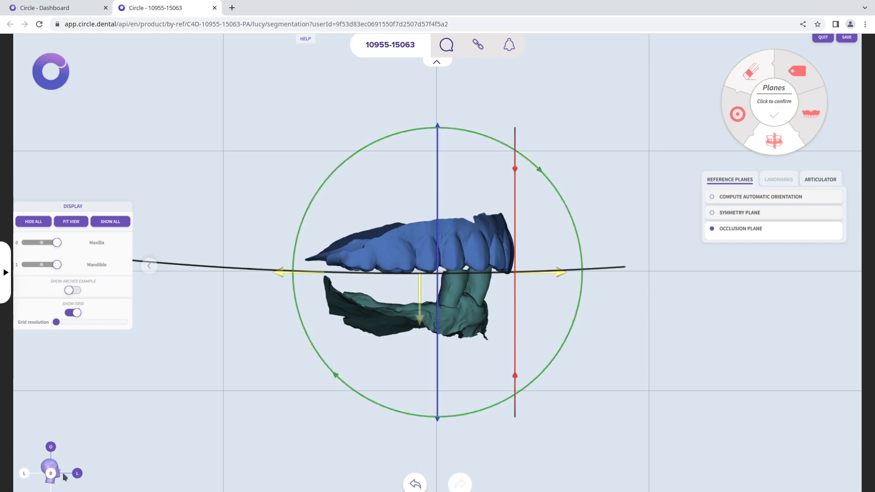
{"action": "left_click", "coordinate": [77, 474]}
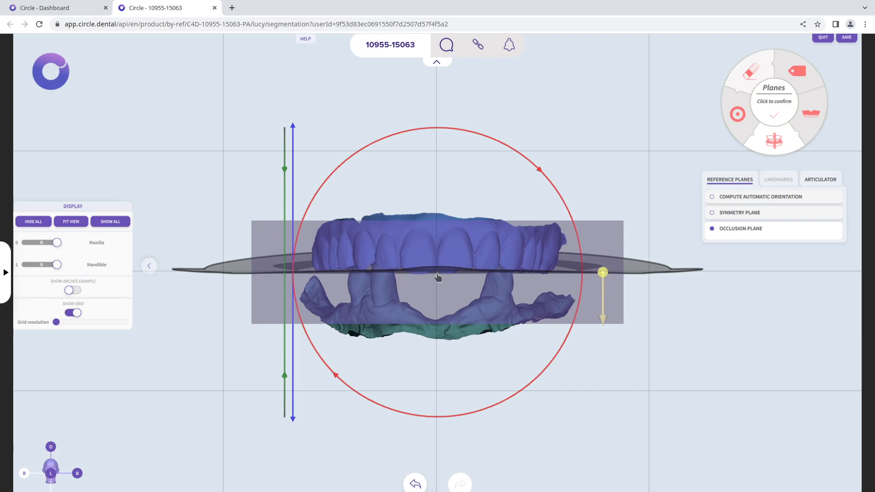
{"action": "left_click", "coordinate": [76, 476]}
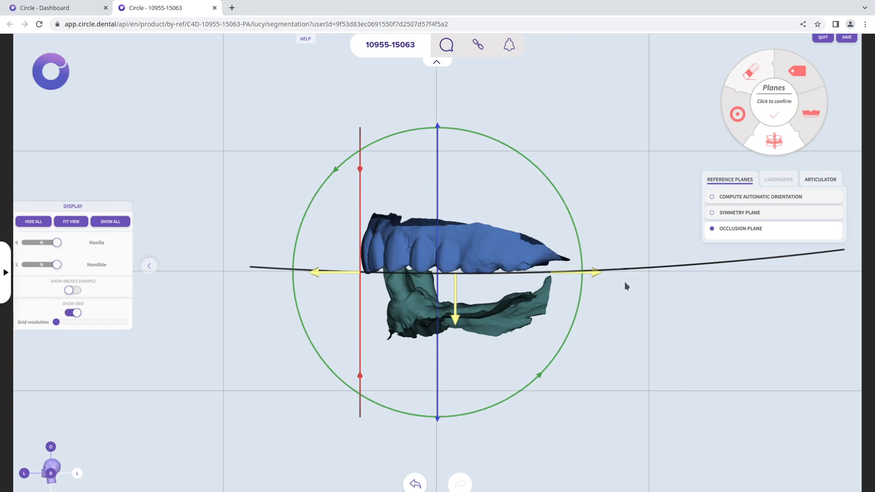
Show the arches in the articulator and open its vertical dimension settings
{"action": "left_click", "coordinate": [820, 180]}
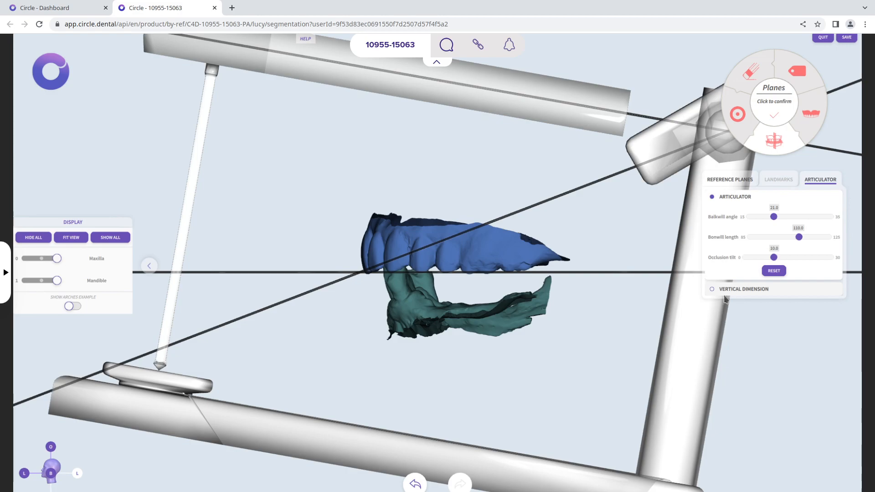
{"action": "left_click_drag", "start_coordinate": [576, 384], "coordinate": [674, 330]}
{"action": "left_click", "coordinate": [770, 291]}
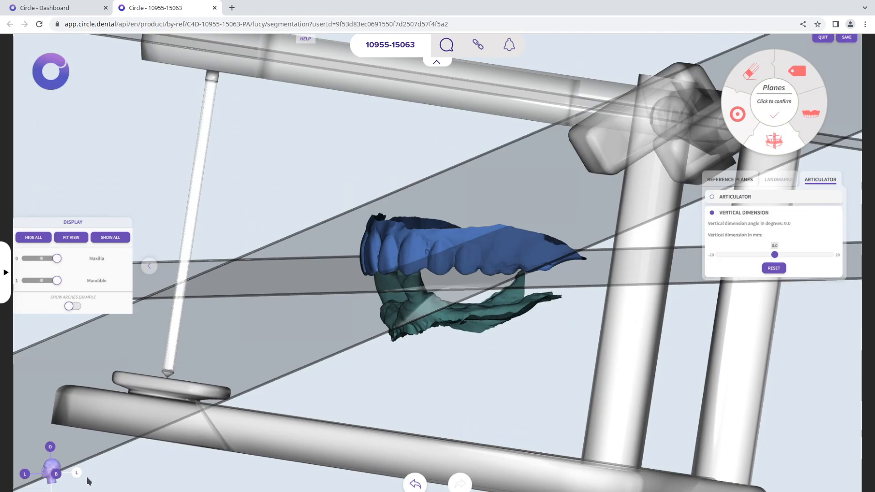
Try increasing the vertical dimension to 1.2 mm from a side view of the articulator, and reset it
{"action": "left_click", "coordinate": [56, 474]}
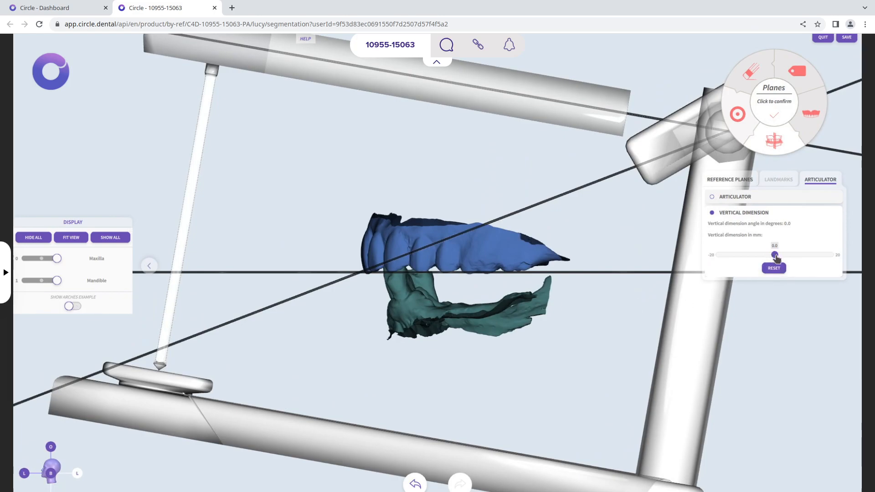
{"action": "mouse_move", "coordinate": [776, 258]}
{"action": "left_mouse_down"}
{"action": "mouse_move", "coordinate": [817, 254]}
{"action": "mouse_move", "coordinate": [740, 254]}
{"action": "mouse_move", "coordinate": [777, 255]}
{"action": "left_mouse_up"}
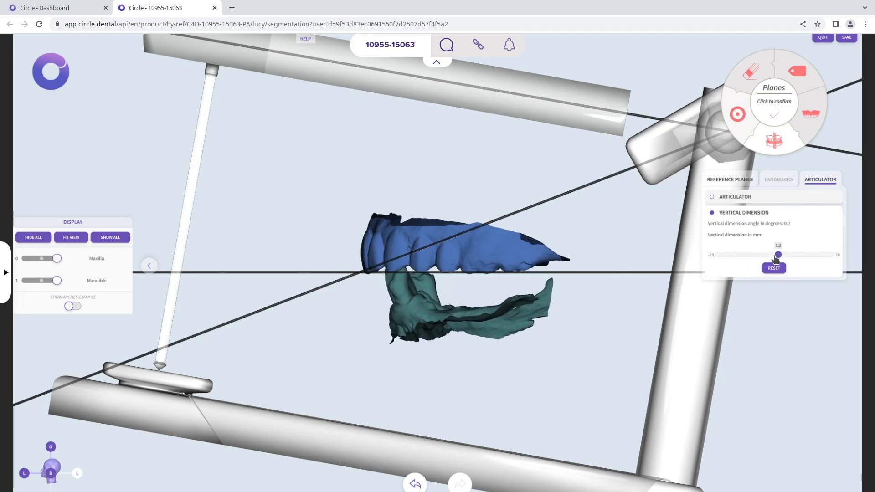
{"action": "left_click", "coordinate": [772, 269]}
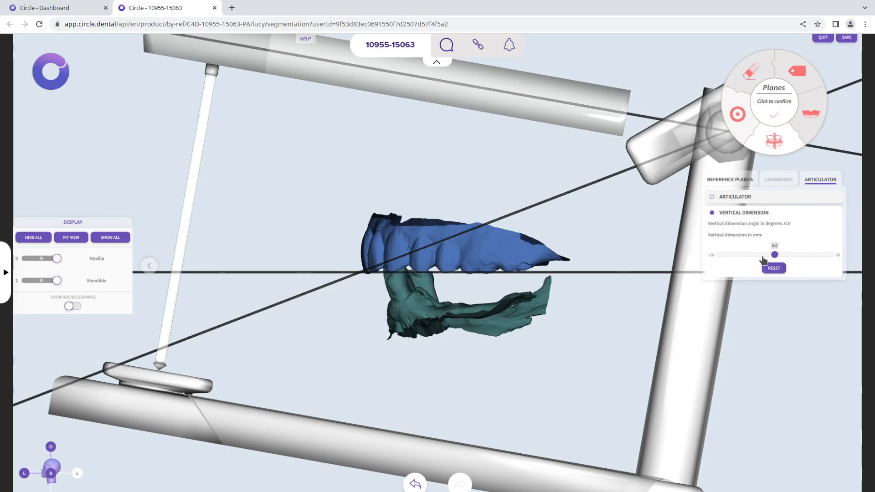
Confirm the reference planes and examine the maxilla and mandible separately against the tooth prescription
{"action": "left_click", "coordinate": [774, 110]}
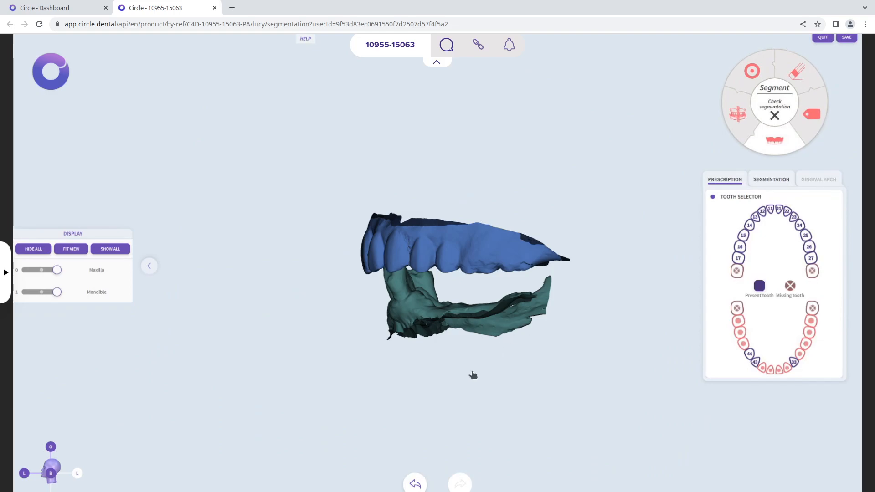
{"action": "left_click_drag", "start_coordinate": [377, 396], "coordinate": [588, 396]}
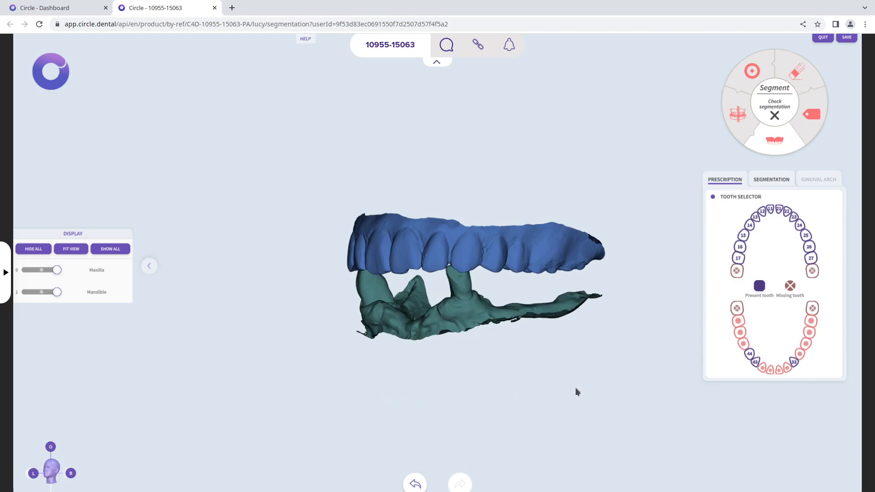
{"action": "left_click_drag", "start_coordinate": [468, 384], "coordinate": [589, 385]}
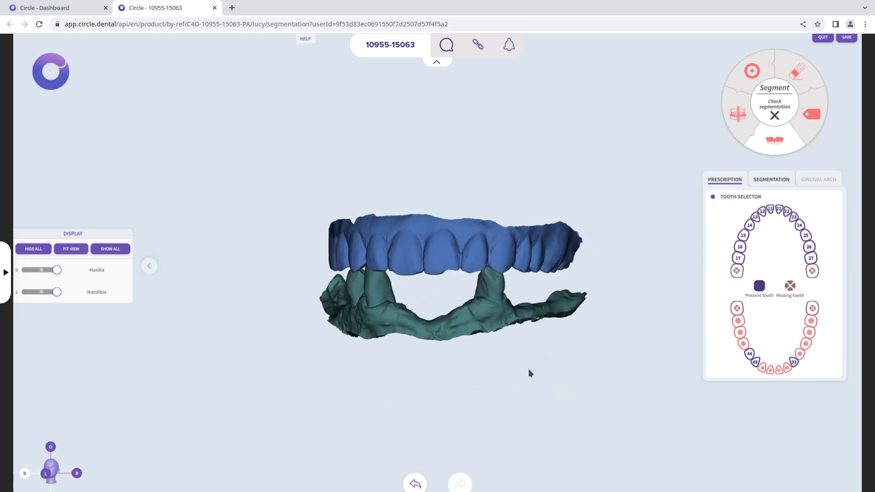
{"action": "left_click_drag", "start_coordinate": [509, 377], "coordinate": [529, 390]}
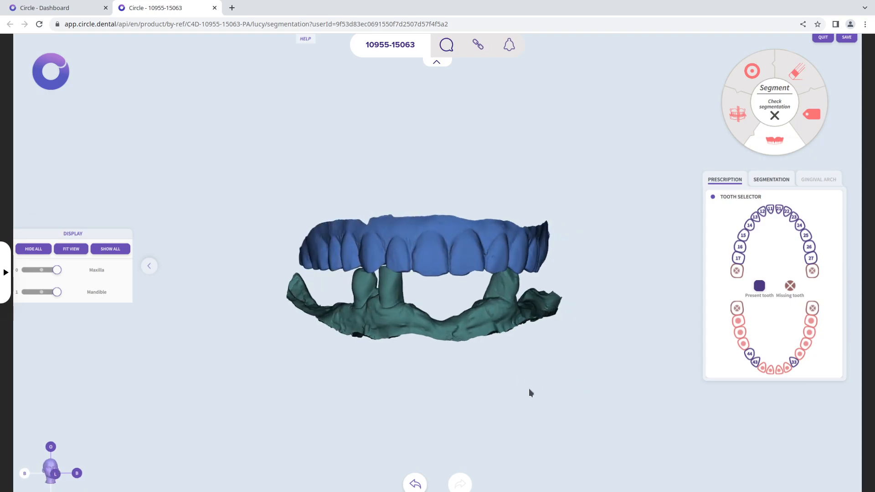
{"action": "left_click", "coordinate": [31, 293]}
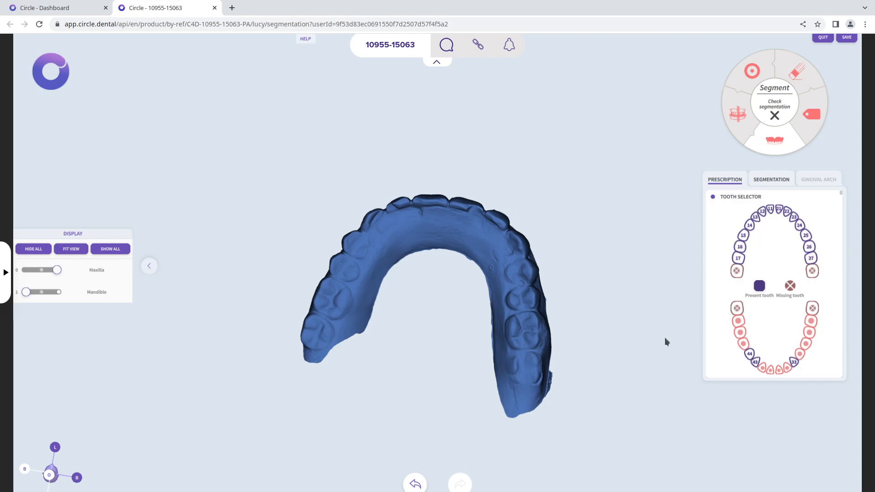
{"action": "left_click", "coordinate": [32, 271]}
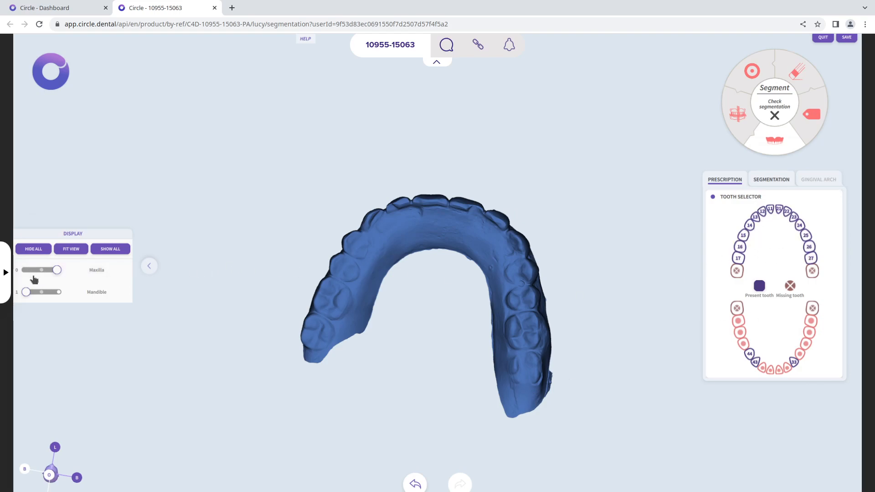
{"action": "left_click", "coordinate": [56, 291]}
{"action": "left_click_drag", "start_coordinate": [384, 334], "coordinate": [439, 335]}
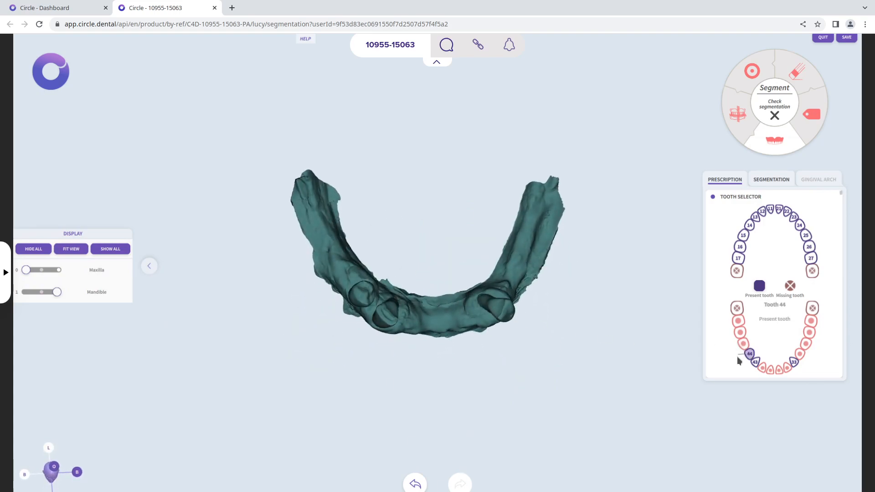
{"action": "left_click", "coordinate": [749, 354]}
{"action": "left_click_drag", "start_coordinate": [516, 350], "coordinate": [556, 253]}
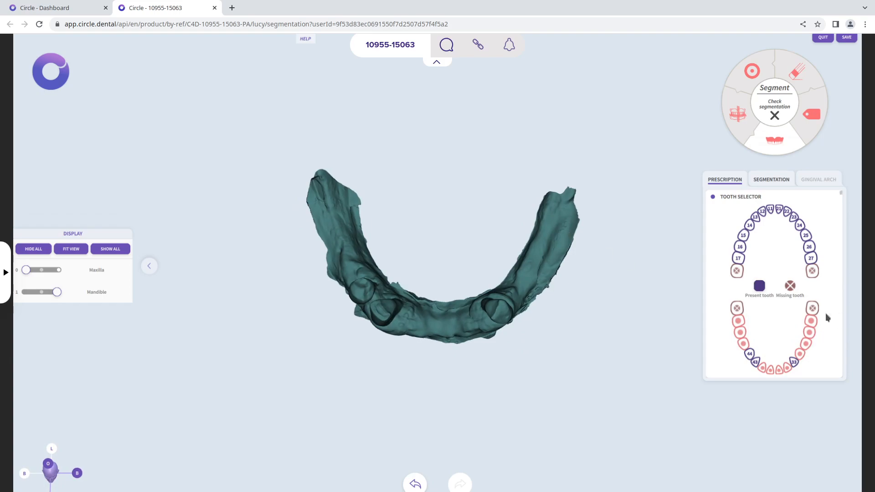
Try marking tooth 38 as present in the prescription and return it to missing
{"action": "left_click", "coordinate": [758, 287]}
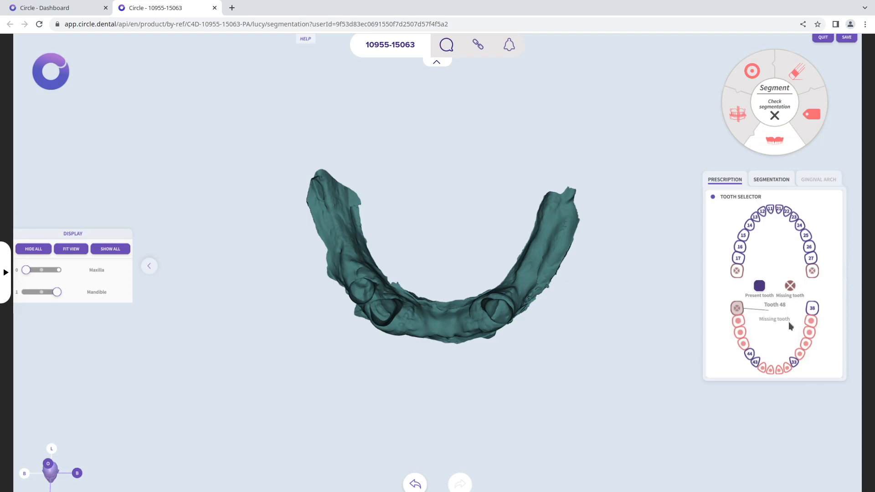
{"action": "left_click", "coordinate": [811, 308]}
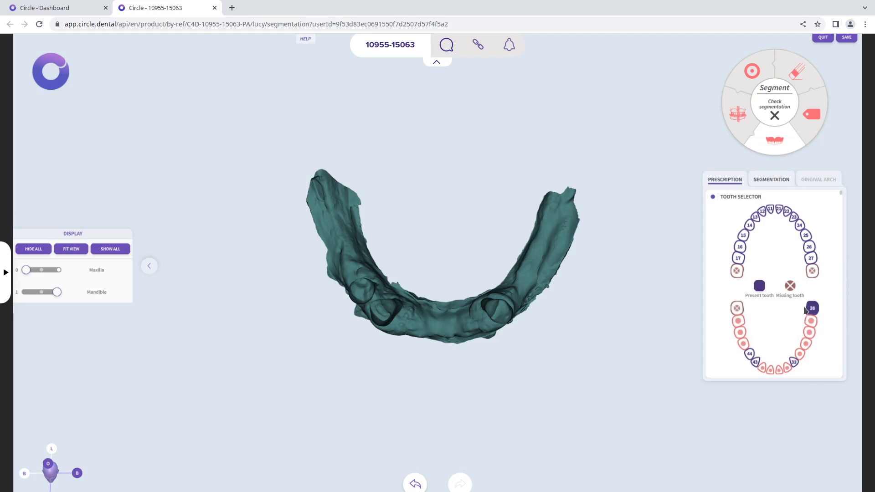
{"action": "left_click", "coordinate": [791, 287]}
Run the automatic tooth segmentation and inspect the teeth and gum of the mandible
{"action": "mouse_move", "coordinate": [759, 368]}
{"action": "left_click", "coordinate": [764, 182]}
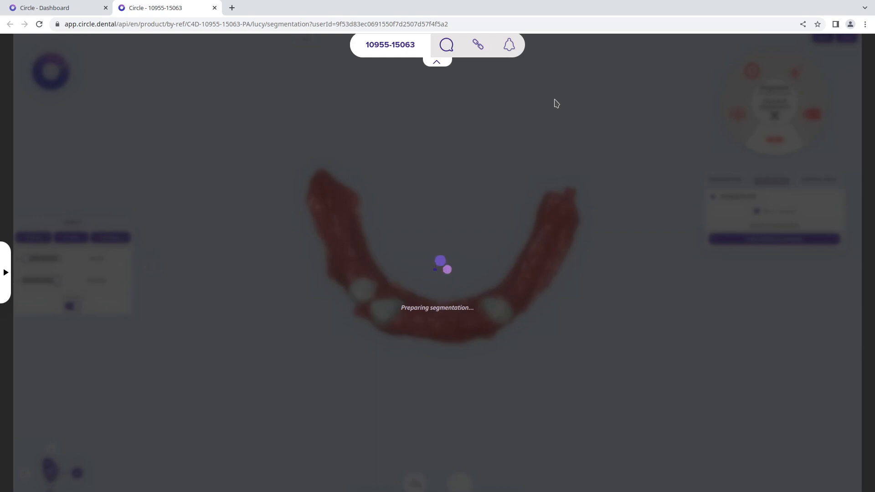
{"action": "middle_click_drag", "start_coordinate": [489, 404], "coordinate": [498, 267]}
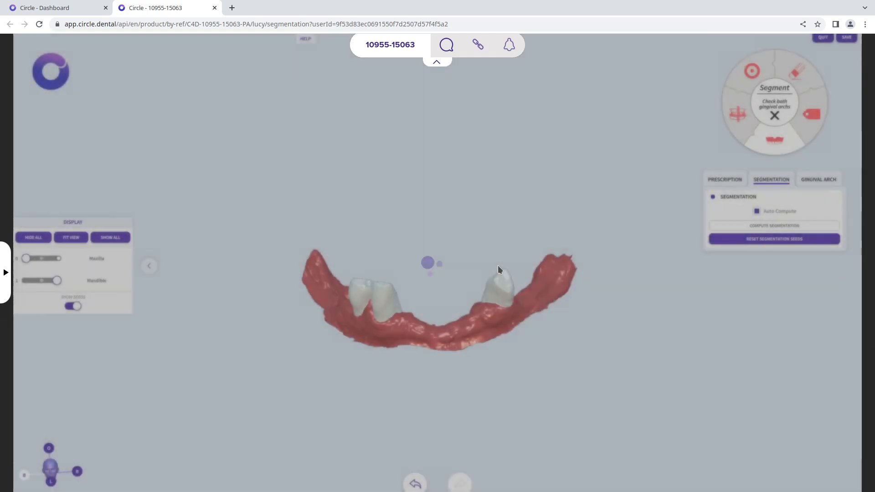
{"action": "middle_click_drag", "start_coordinate": [538, 326], "coordinate": [471, 352]}
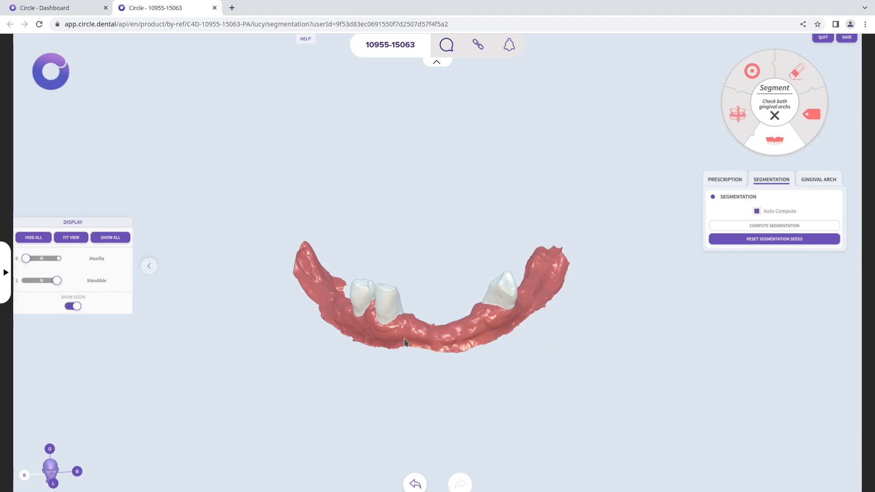
Show only the maxilla and examine the boundary between its teeth and gum from the front and side
{"action": "left_click_drag", "start_coordinate": [26, 258], "coordinate": [56, 259]}
{"action": "middle_click_drag", "start_coordinate": [459, 250], "coordinate": [457, 214]}
{"action": "left_click", "coordinate": [24, 279]}
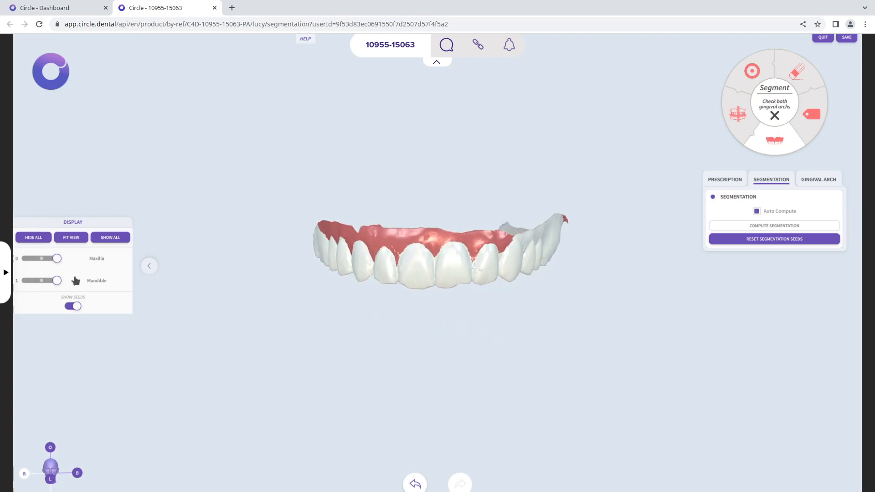
{"action": "middle_click_drag", "start_coordinate": [507, 268], "coordinate": [447, 299]}
{"action": "middle_click_drag", "start_coordinate": [547, 306], "coordinate": [490, 227]}
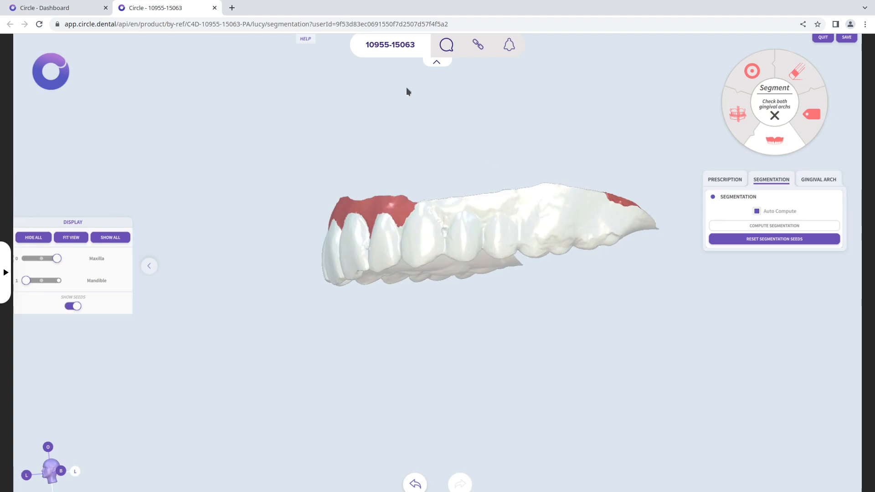
Consult the seed placement help and place gingiva seeds along the outer gum above the maxillary back teeth
{"action": "left_click", "coordinate": [298, 45]}
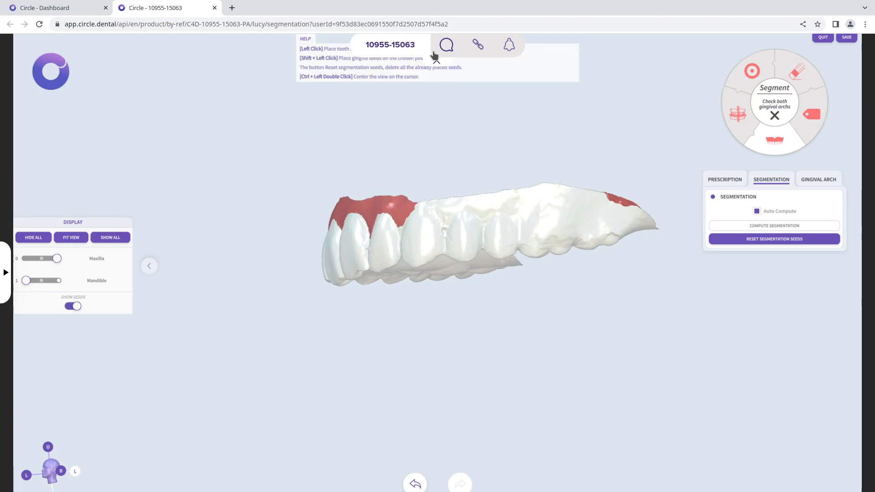
{"action": "left_click", "coordinate": [437, 62]}
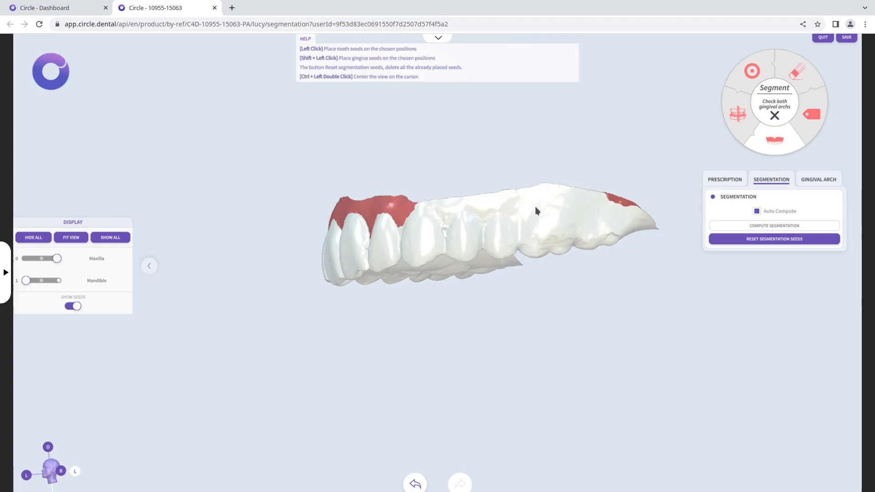
{"action": "left_click", "coordinate": [305, 40]}
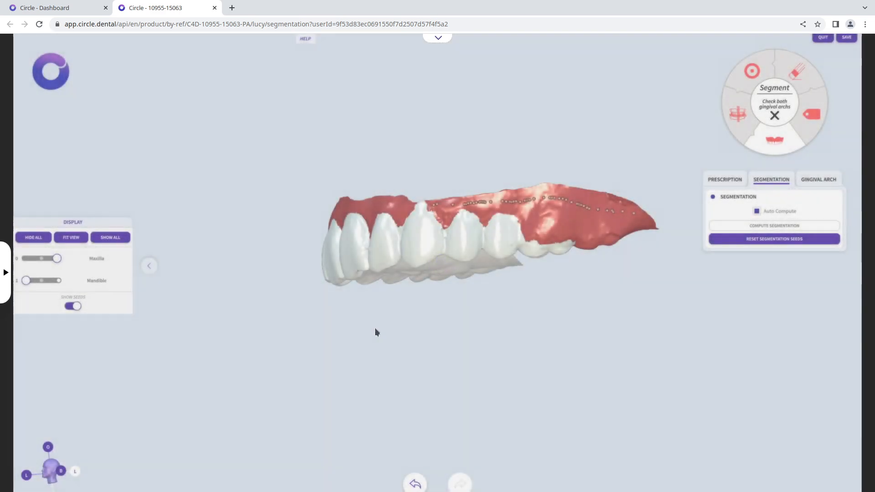
{"action": "left_click_drag", "start_coordinate": [587, 328], "coordinate": [541, 279]}
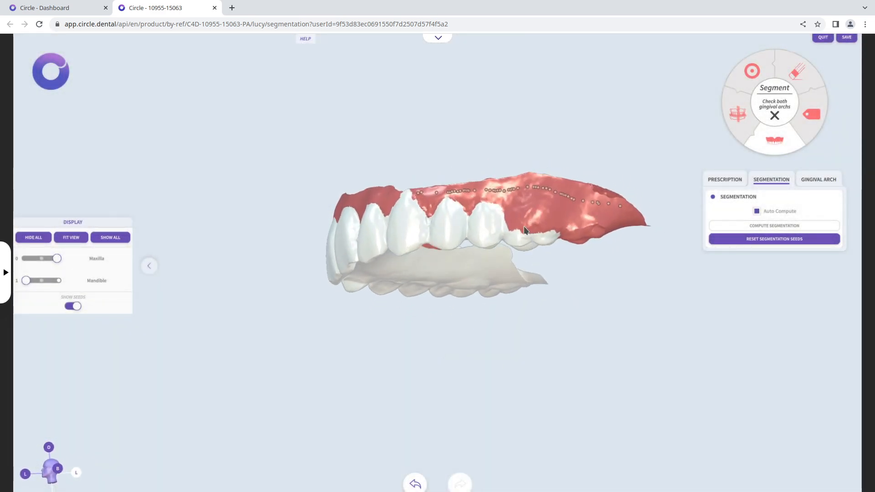
{"action": "left_click_drag", "start_coordinate": [578, 227], "coordinate": [583, 232]}
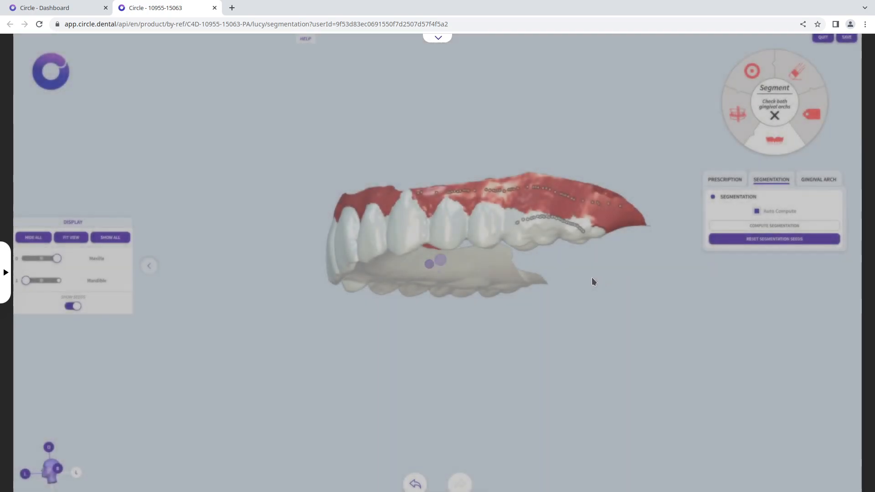
Place gingiva seeds along the inner side of the maxillary arch and correct the segmentation at its back ends
{"action": "mouse_move", "coordinate": [591, 277]}
{"action": "left_mouse_down"}
{"action": "mouse_move", "coordinate": [572, 197]}
{"action": "mouse_move", "coordinate": [557, 287]}
{"action": "mouse_move", "coordinate": [547, 189]}
{"action": "mouse_move", "coordinate": [578, 396]}
{"action": "mouse_move", "coordinate": [570, 312]}
{"action": "mouse_move", "coordinate": [569, 354]}
{"action": "mouse_move", "coordinate": [527, 246]}
{"action": "mouse_move", "coordinate": [587, 279]}
{"action": "left_mouse_up"}
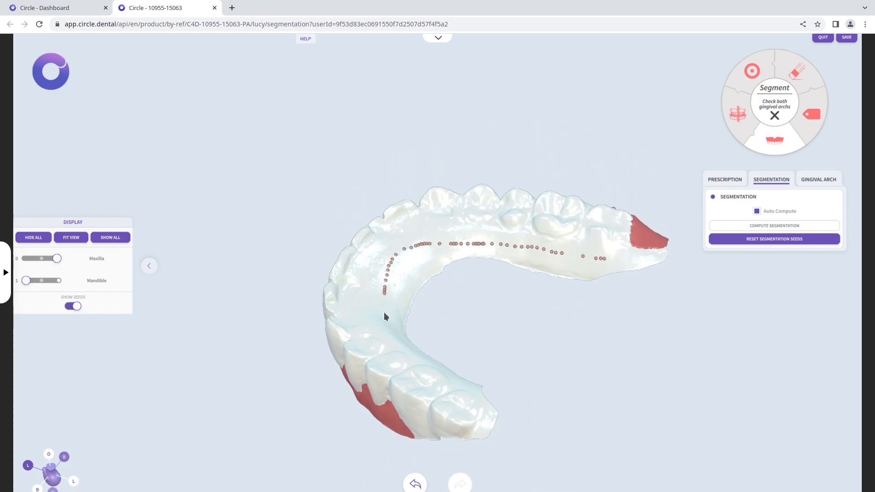
{"action": "left_click", "coordinate": [455, 376]}
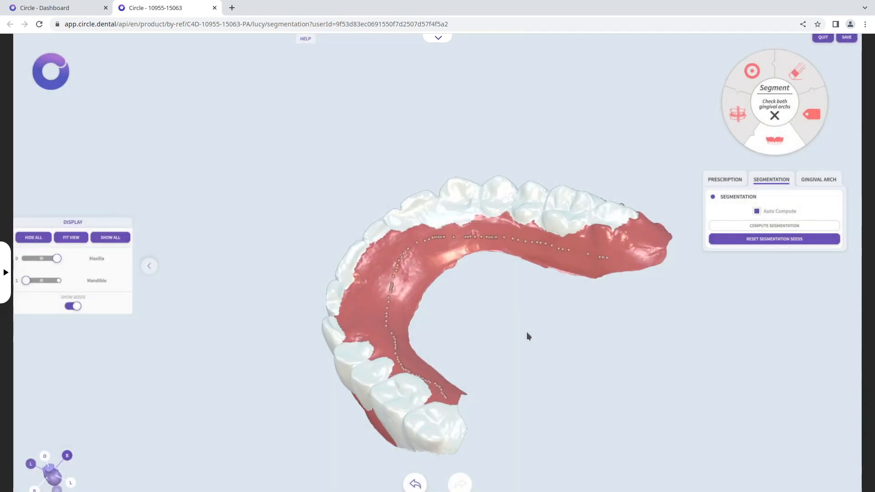
{"action": "mouse_move", "coordinate": [527, 336]}
{"action": "left_mouse_down"}
{"action": "mouse_move", "coordinate": [406, 362]}
{"action": "mouse_move", "coordinate": [455, 285]}
{"action": "mouse_move", "coordinate": [454, 397]}
{"action": "mouse_move", "coordinate": [654, 275]}
{"action": "mouse_move", "coordinate": [652, 246]}
{"action": "mouse_move", "coordinate": [473, 237]}
{"action": "mouse_move", "coordinate": [488, 264]}
{"action": "left_mouse_up"}
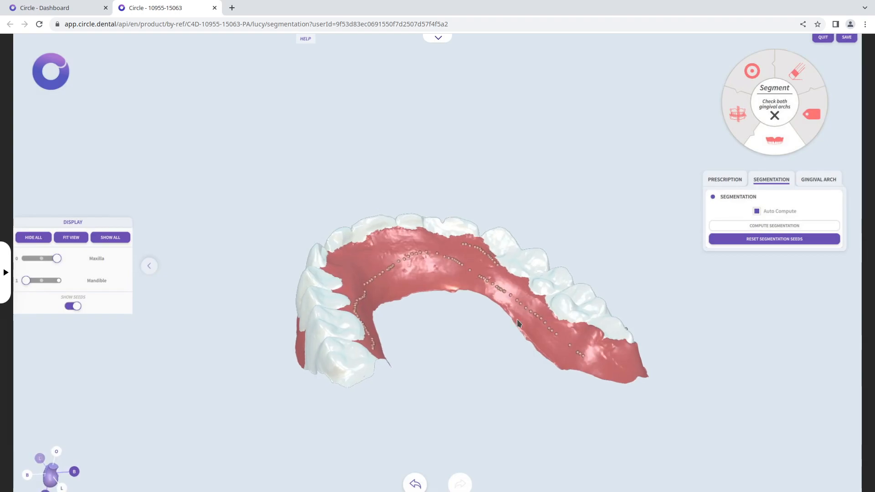
{"action": "mouse_move", "coordinate": [518, 324]}
{"action": "left_mouse_down"}
{"action": "mouse_move", "coordinate": [359, 343]}
{"action": "mouse_move", "coordinate": [295, 377]}
{"action": "mouse_move", "coordinate": [270, 406]}
{"action": "mouse_move", "coordinate": [469, 390]}
{"action": "mouse_move", "coordinate": [469, 345]}
{"action": "mouse_move", "coordinate": [410, 412]}
{"action": "mouse_move", "coordinate": [379, 437]}
{"action": "mouse_move", "coordinate": [357, 440]}
{"action": "left_mouse_up"}
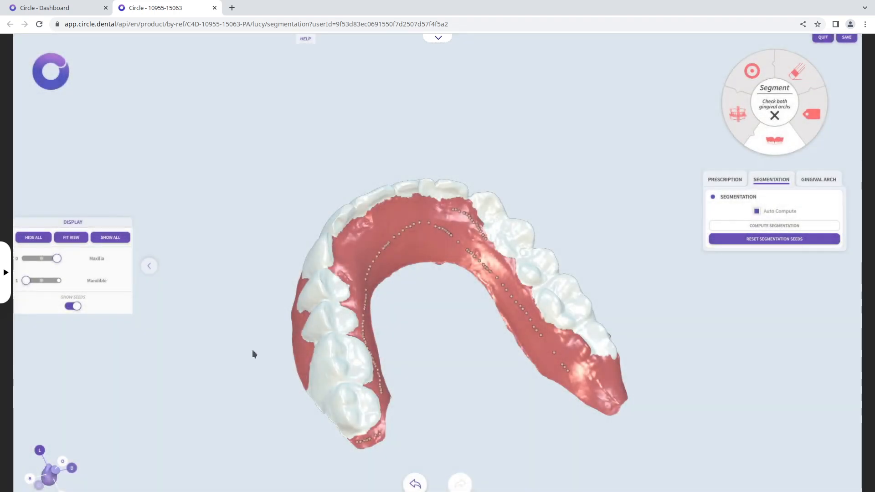
{"action": "left_click_drag", "start_coordinate": [251, 351], "coordinate": [192, 328]}
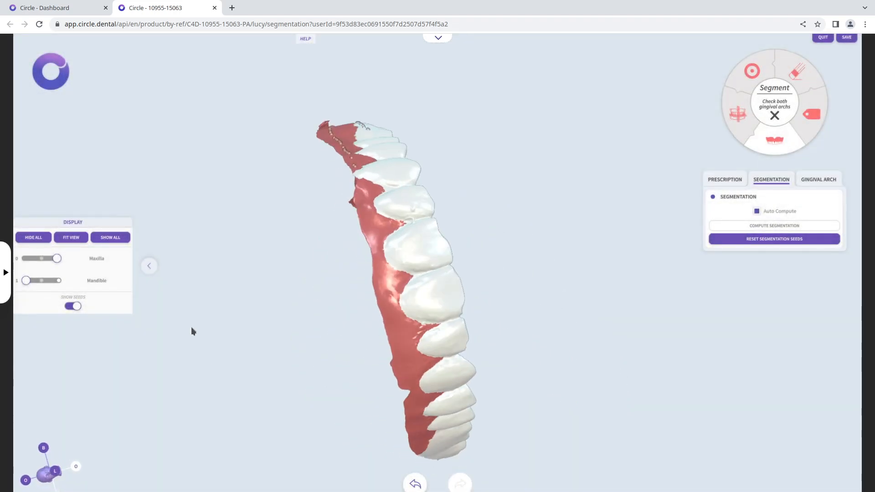
Show only the mandible and check the segmentation of its three teeth from the front
{"action": "left_click", "coordinate": [26, 259]}
{"action": "left_click", "coordinate": [56, 280]}
{"action": "left_click_drag", "start_coordinate": [597, 266], "coordinate": [702, 251]}
{"action": "mouse_move", "coordinate": [472, 327]}
{"action": "left_mouse_down"}
{"action": "mouse_move", "coordinate": [638, 363]}
{"action": "mouse_move", "coordinate": [634, 177]}
{"action": "mouse_move", "coordinate": [310, 193]}
{"action": "mouse_move", "coordinate": [454, 286]}
{"action": "mouse_move", "coordinate": [595, 223]}
{"action": "mouse_move", "coordinate": [577, 359]}
{"action": "mouse_move", "coordinate": [482, 313]}
{"action": "left_mouse_up"}
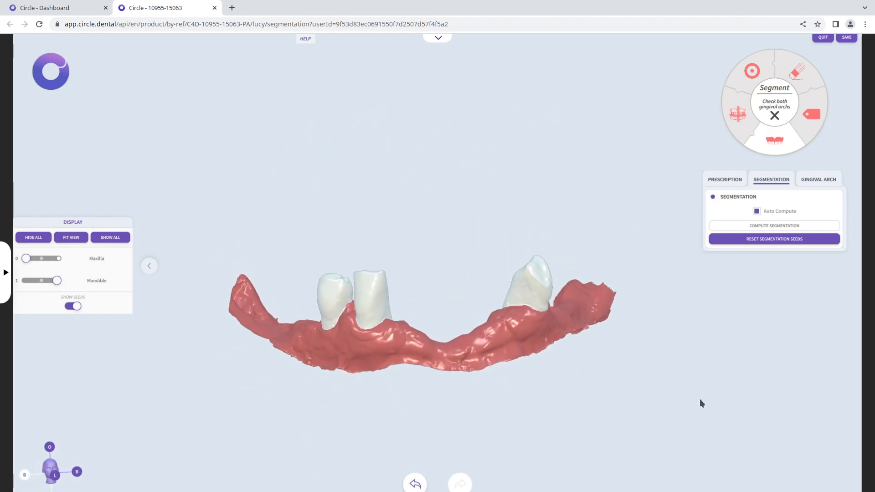
Open the gingival arch setup and move the three rearmost control points on tooth 17's side of the maxilla to follow the teeth
{"action": "left_click", "coordinate": [831, 180]}
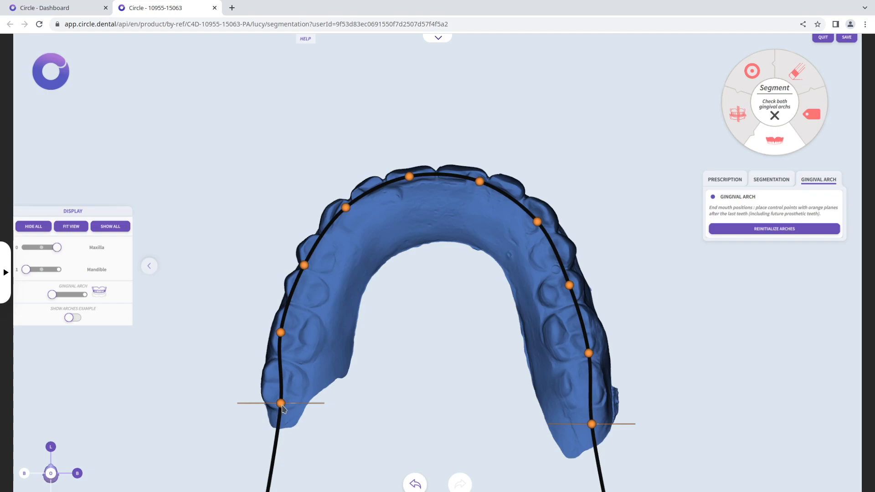
{"action": "left_click_drag", "start_coordinate": [281, 406], "coordinate": [279, 412]}
{"action": "left_click_drag", "start_coordinate": [280, 334], "coordinate": [291, 335]}
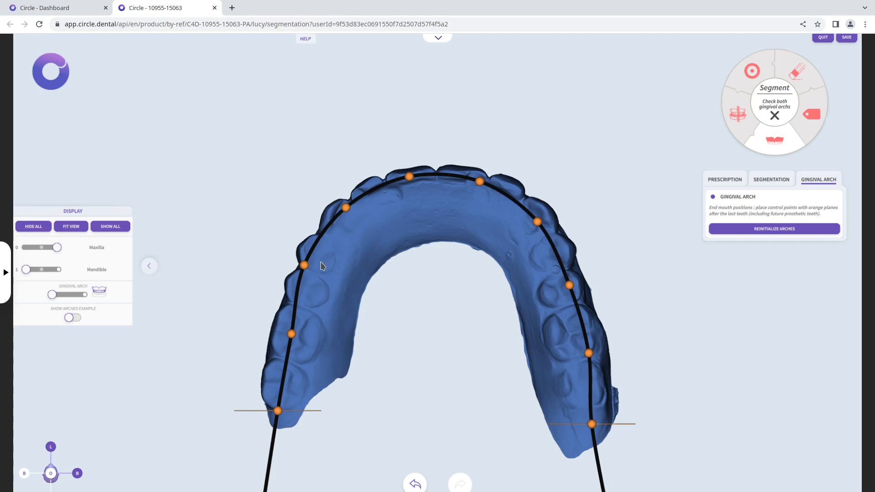
{"action": "left_click_drag", "start_coordinate": [304, 265], "coordinate": [314, 263]}
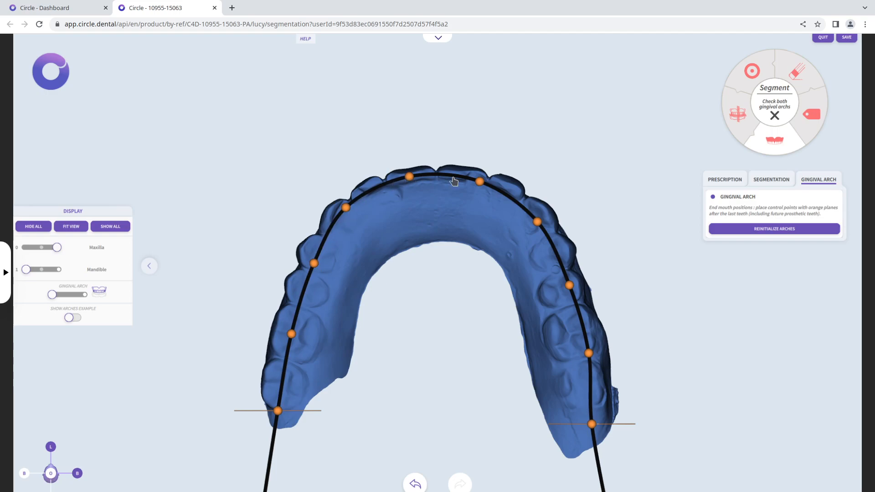
Move the five maxillary control points on the side opposite tooth 17 to follow the teeth, ending just behind the last molar
{"action": "left_click_drag", "start_coordinate": [478, 184], "coordinate": [485, 179]}
{"action": "left_click_drag", "start_coordinate": [540, 221], "coordinate": [544, 217]}
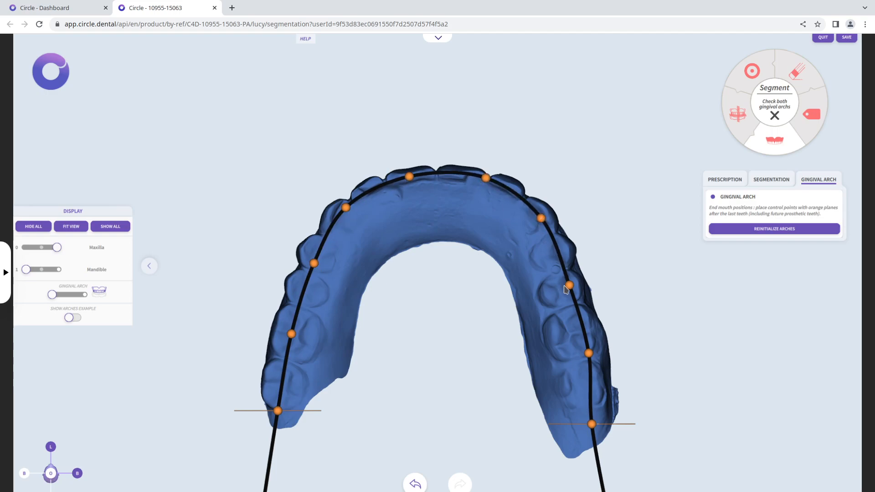
{"action": "left_click_drag", "start_coordinate": [565, 287], "coordinate": [562, 290]}
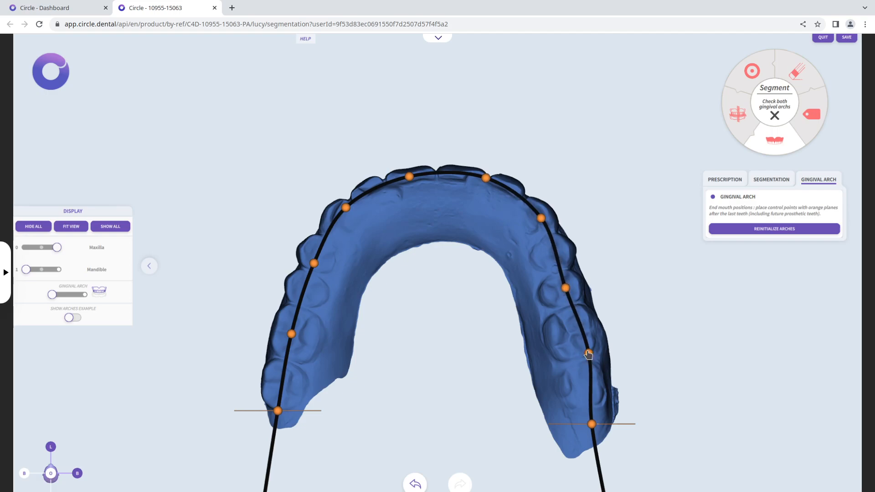
{"action": "left_click_drag", "start_coordinate": [588, 354], "coordinate": [572, 341]}
{"action": "left_click_drag", "start_coordinate": [594, 427], "coordinate": [590, 412]}
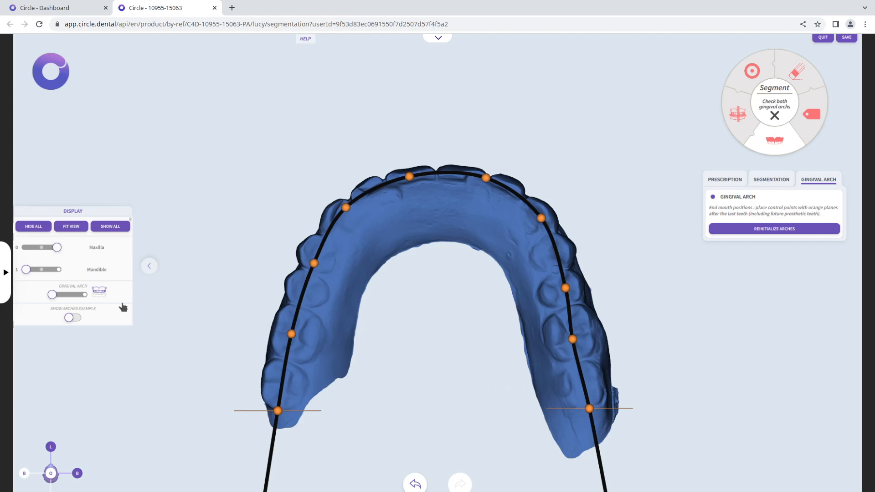
Switch to the mandibular gingival arch and align its two end control points with the maxillary ends, showing the maxilla semi-transparent only for reference
{"action": "left_click", "coordinate": [85, 295]}
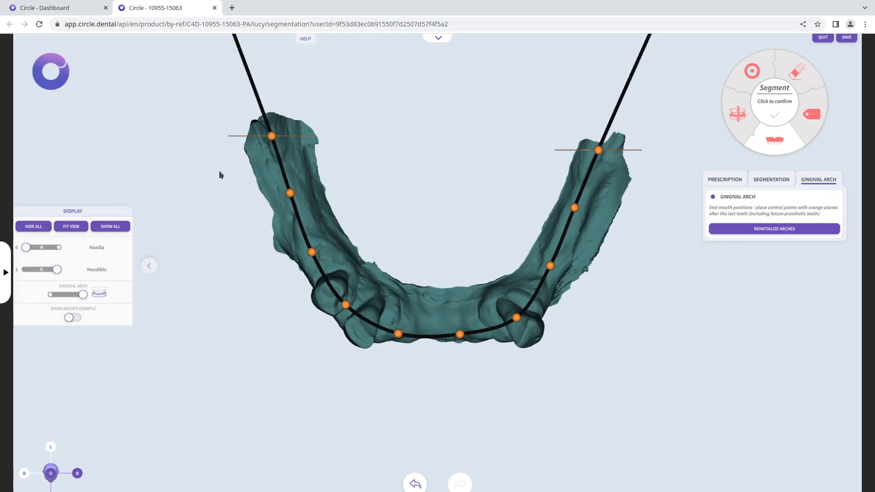
{"action": "left_click", "coordinate": [41, 248]}
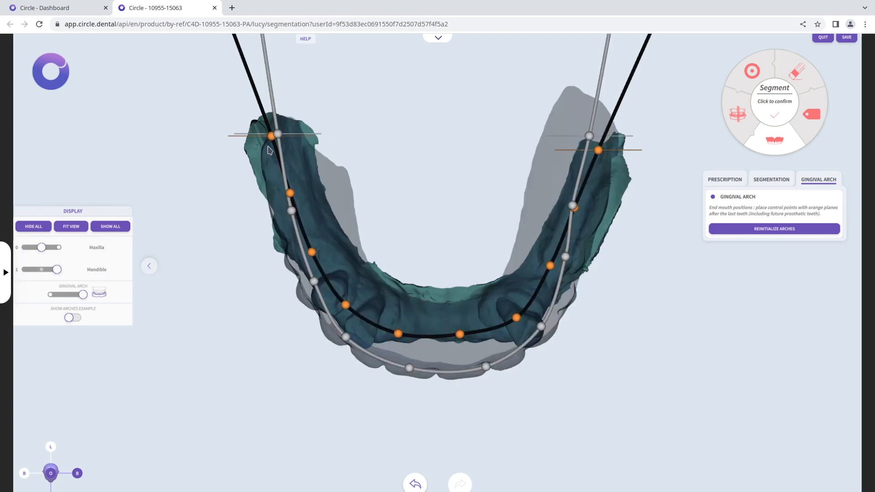
{"action": "left_click_drag", "start_coordinate": [272, 140], "coordinate": [273, 142]}
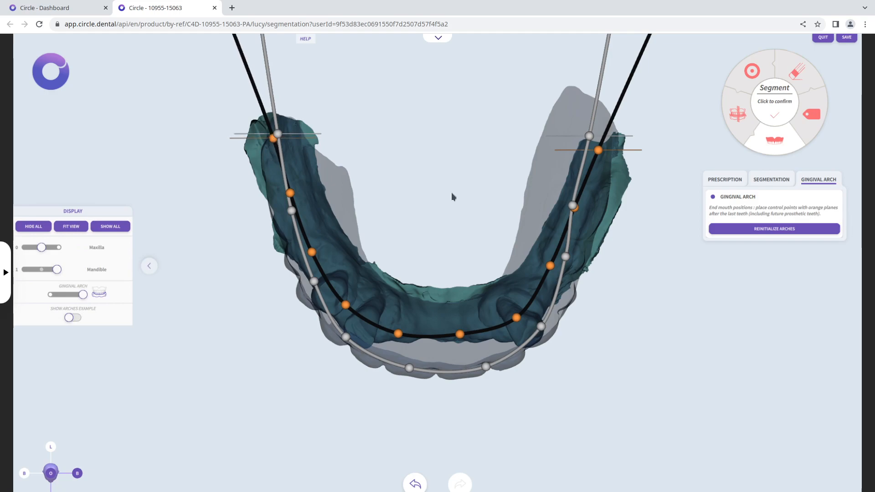
{"action": "left_click_drag", "start_coordinate": [601, 151], "coordinate": [597, 142]}
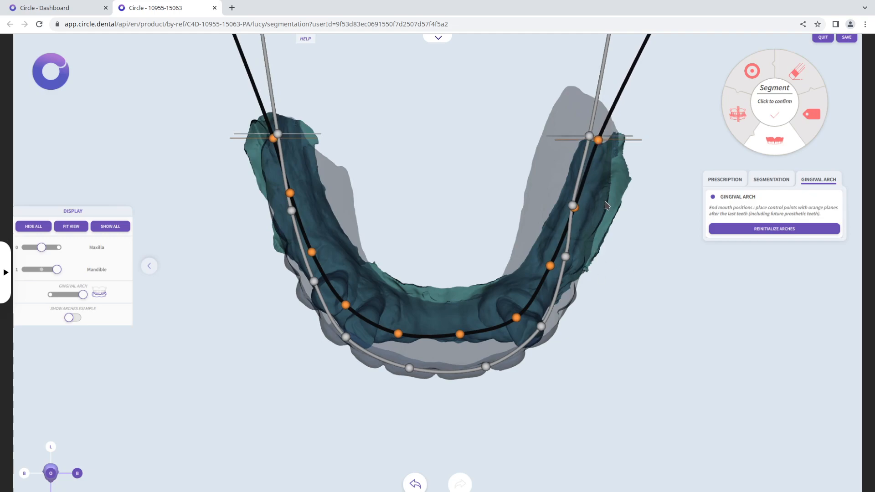
{"action": "left_click", "coordinate": [26, 248]}
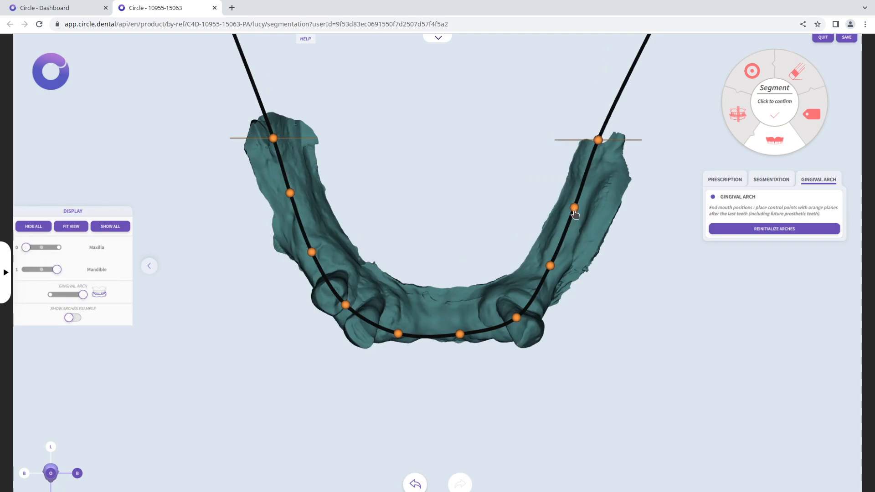
On the lone tooth's side of the mandible, nudge the second-to-last control point and move the front one closer to that tooth
{"action": "left_click_drag", "start_coordinate": [574, 208], "coordinate": [575, 210]}
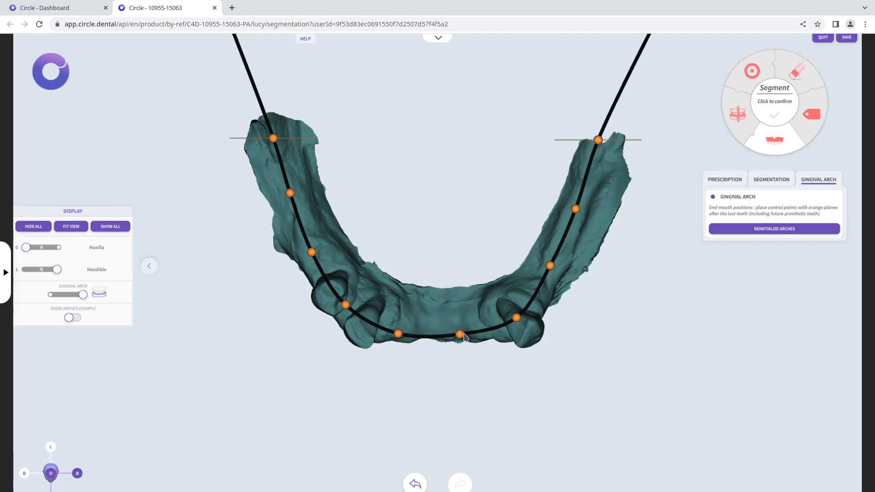
{"action": "left_click_drag", "start_coordinate": [458, 336], "coordinate": [471, 336]}
Add a control point at the front middle of the mandibular arch, adjust it slightly and delete it again
{"action": "left_click", "coordinate": [439, 333]}
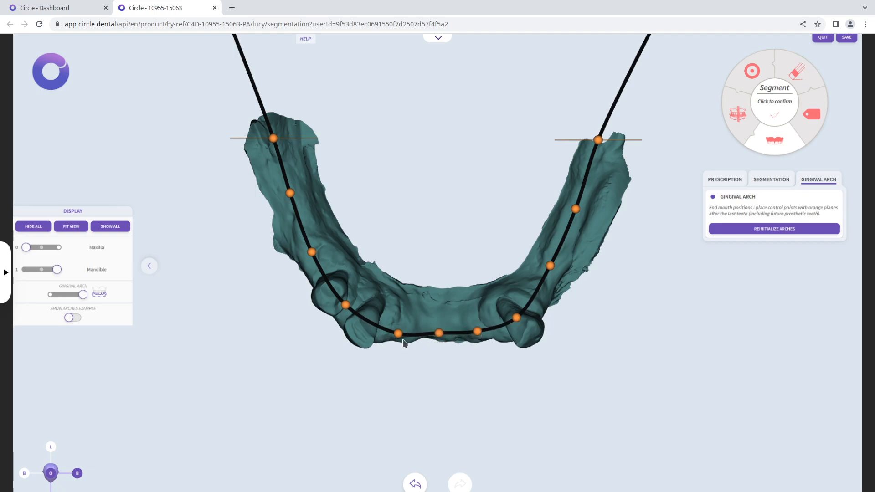
{"action": "left_click", "coordinate": [437, 335]}
{"action": "left_click", "coordinate": [437, 334]}
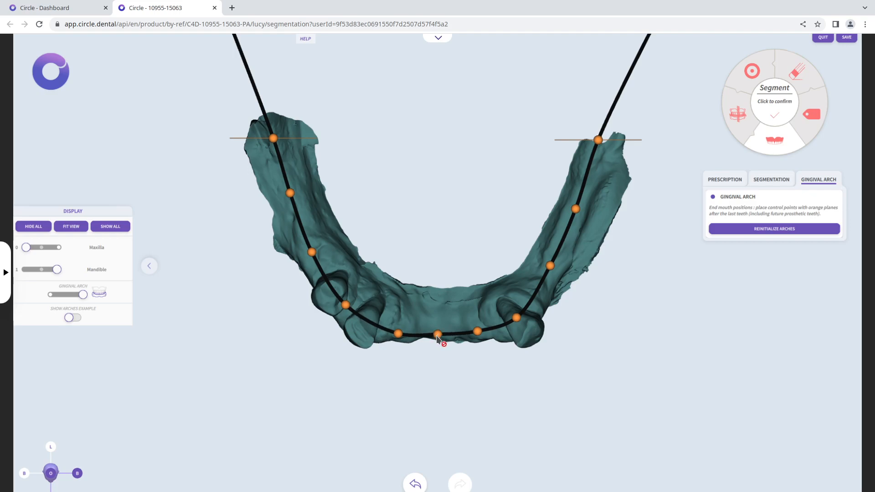
{"action": "left_click", "coordinate": [437, 336]}
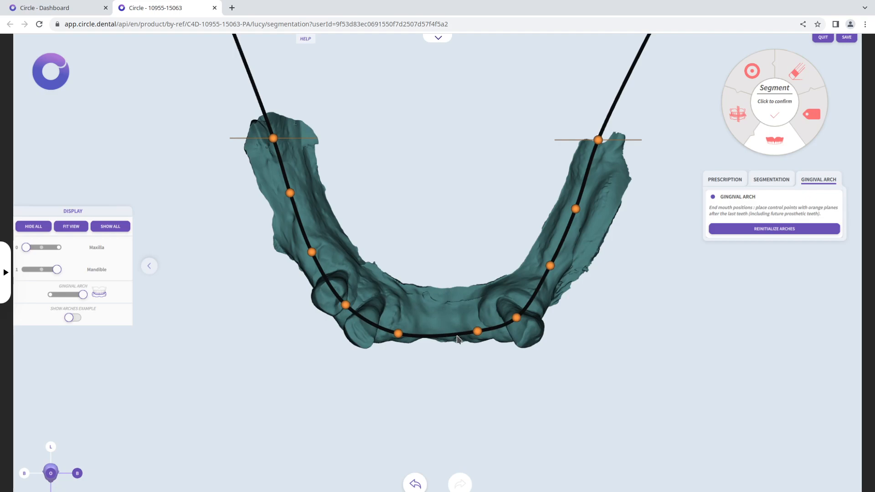
Move the other front mandibular control point closer to the two adjacent teeth, and validate the work to send it to the prosthetist
{"action": "left_click_drag", "start_coordinate": [398, 334], "coordinate": [392, 333]}
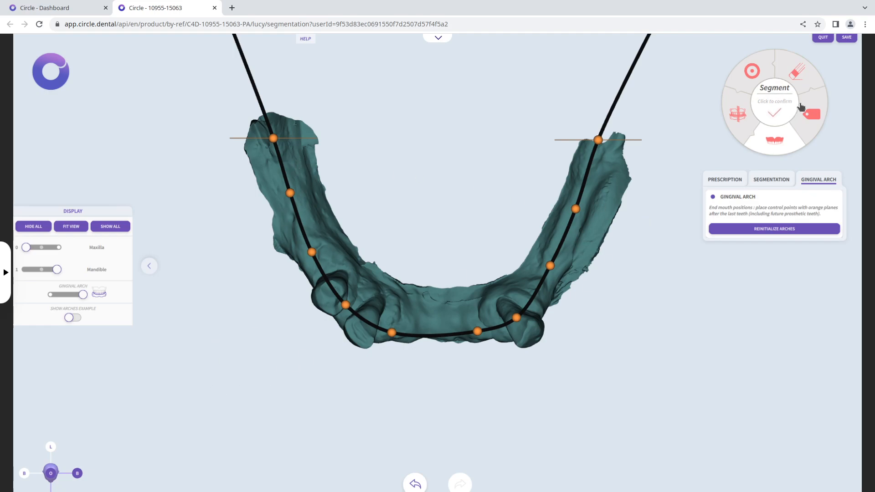
{"action": "left_click", "coordinate": [777, 104]}
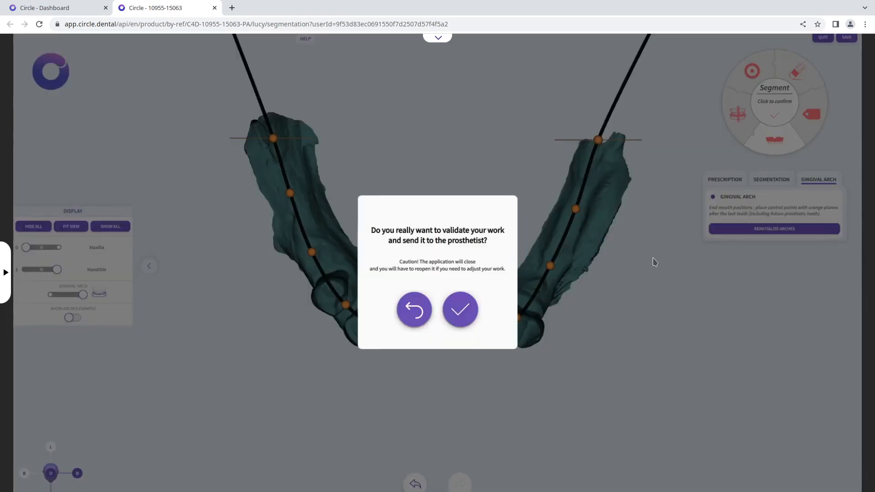
{"action": "left_click", "coordinate": [458, 314]}
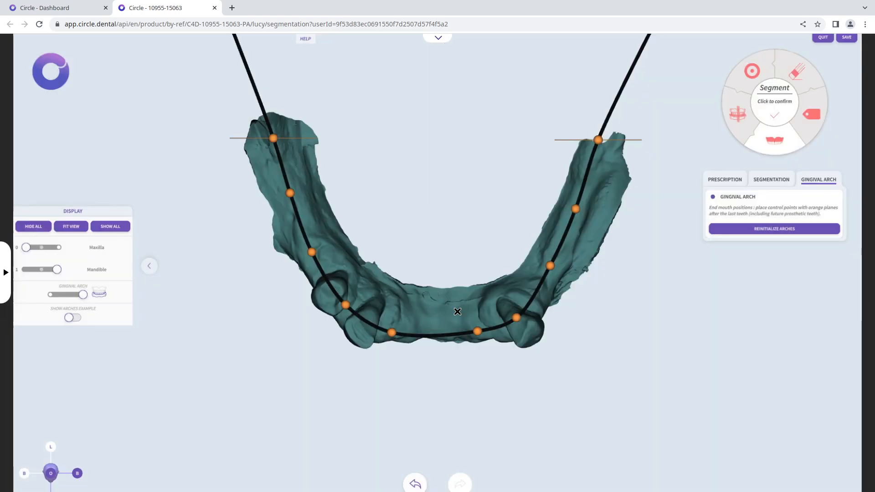